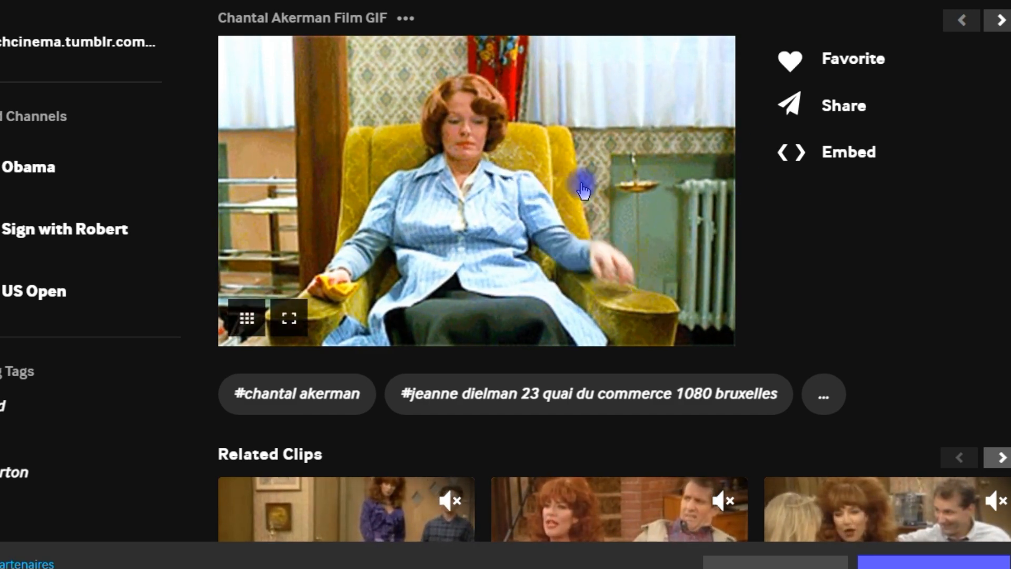
Step: Save the GIF of the woman in the armchair as FEMME-FAUTEUIL..gif in the 10-octobre folder
right_click(468, 197)
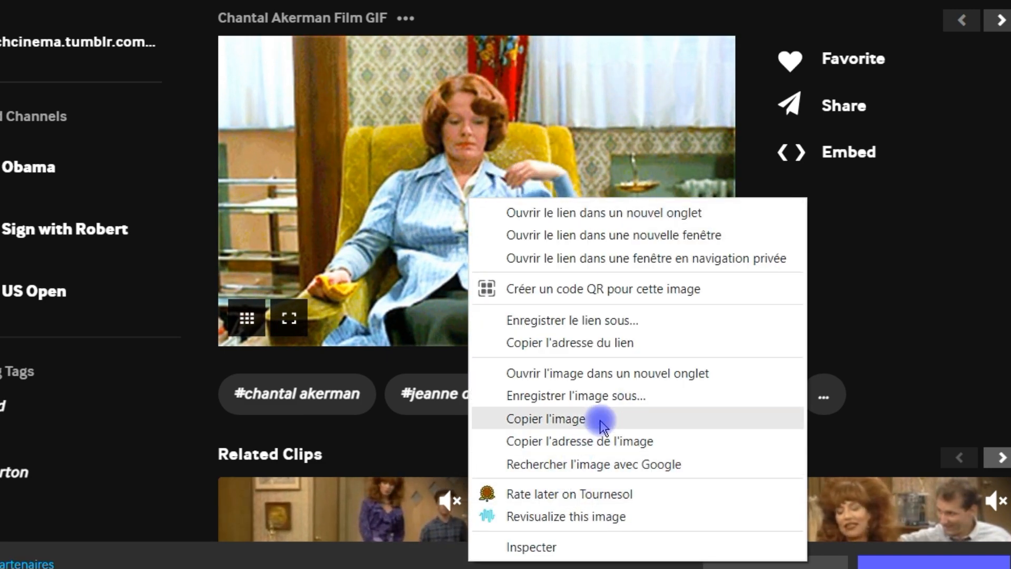
click(612, 397)
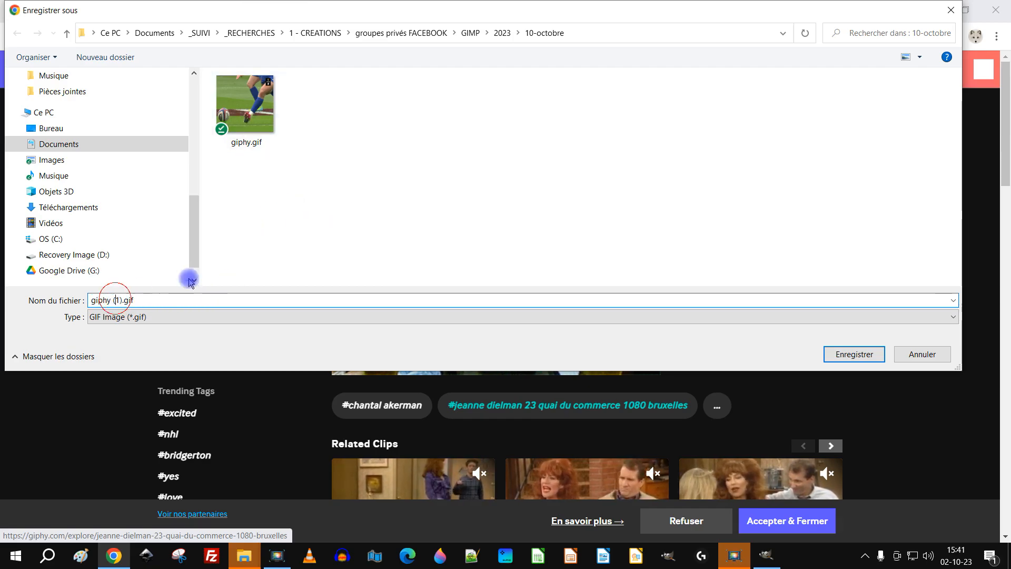
key(Right)
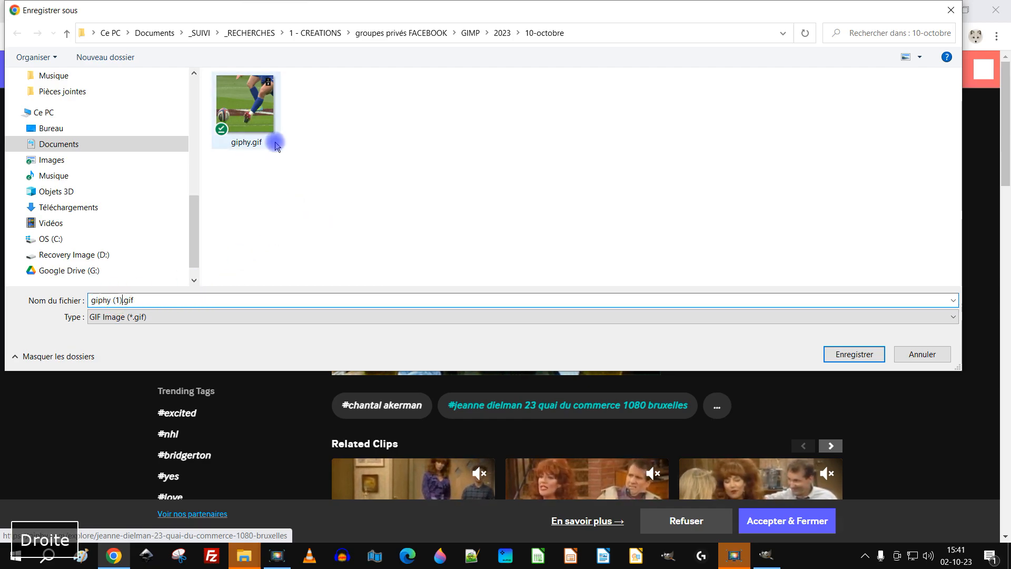
key(shift+Left)
key(shift+Left)
key(shift+Left)
key(shift+Left)
key(shift+Left)
key(shift+Left)
key(shift+Left)
key(shift+Left)
key(shift+Left)
text(FEMME)
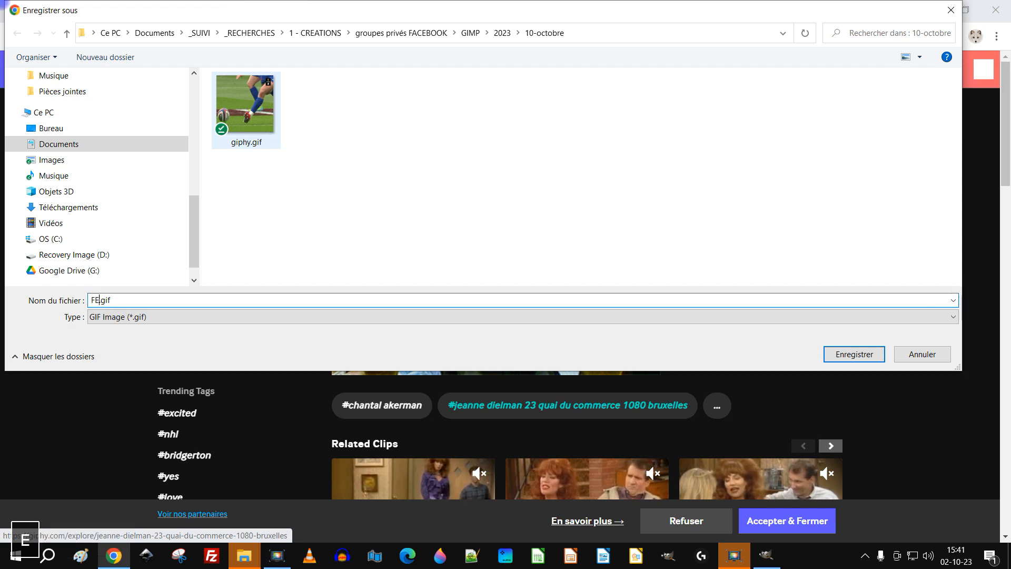
text(-FAUTEU)
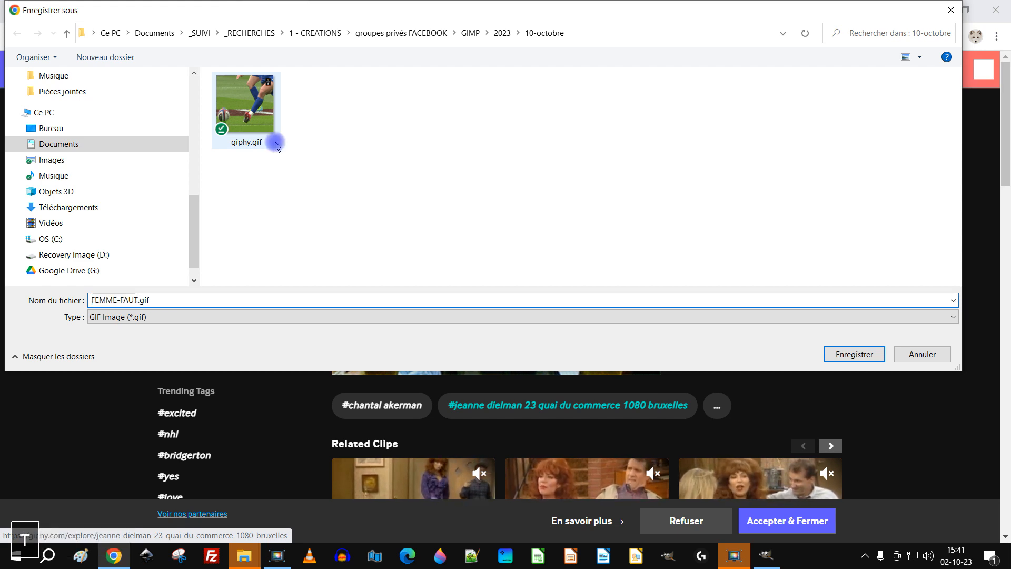
text(IL)
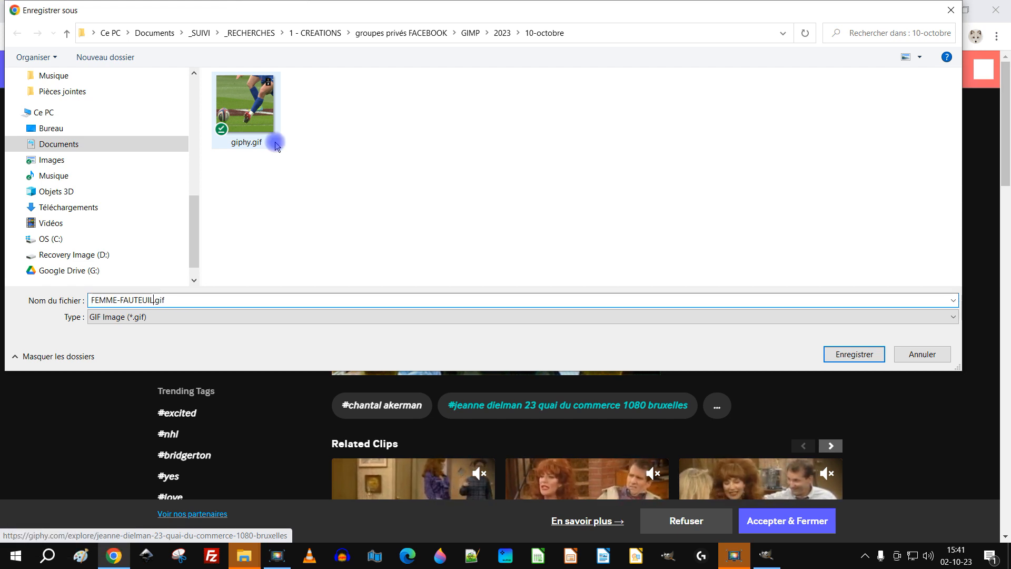
text(.)
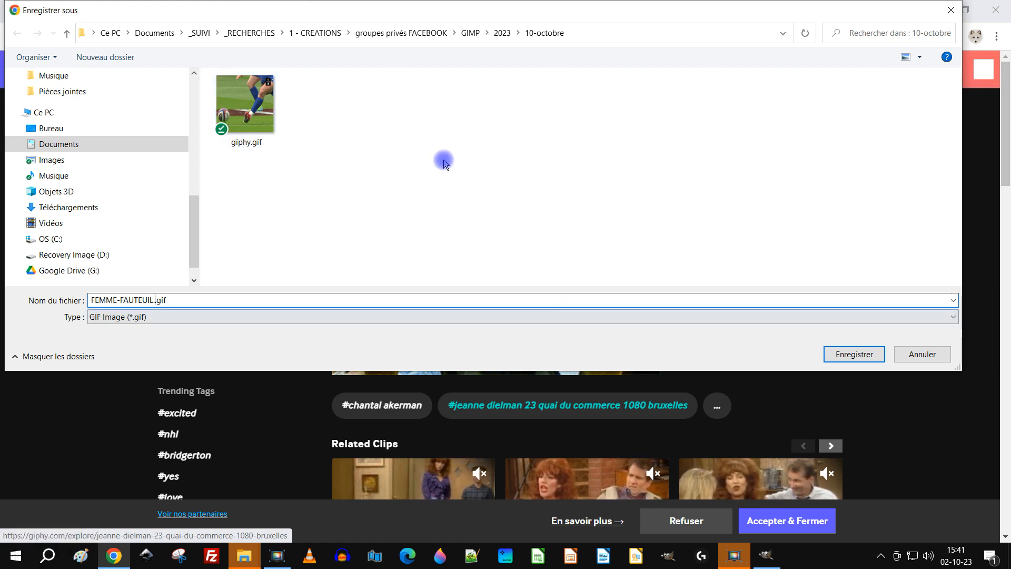
click(843, 364)
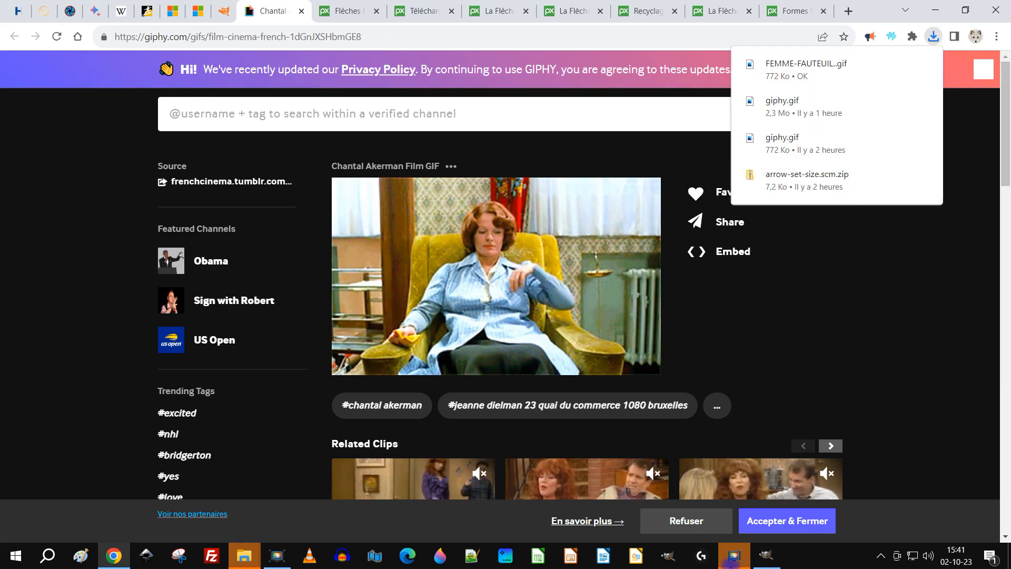
Step: Switch to GIMP and open FEMME-FAUTEUIL..gif from the 10-octobre folder inside 2023
click(768, 555)
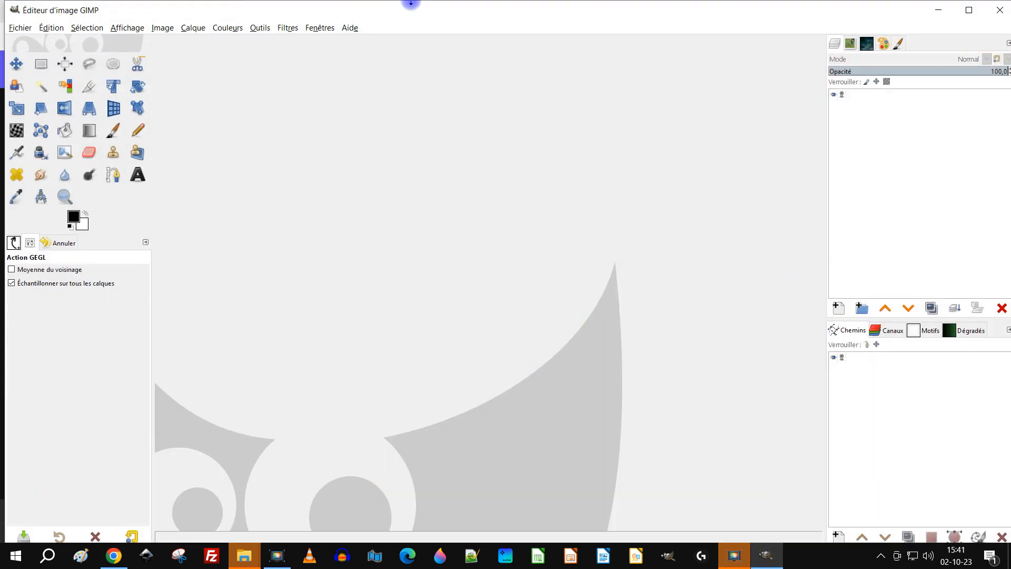
click(52, 28)
click(20, 27)
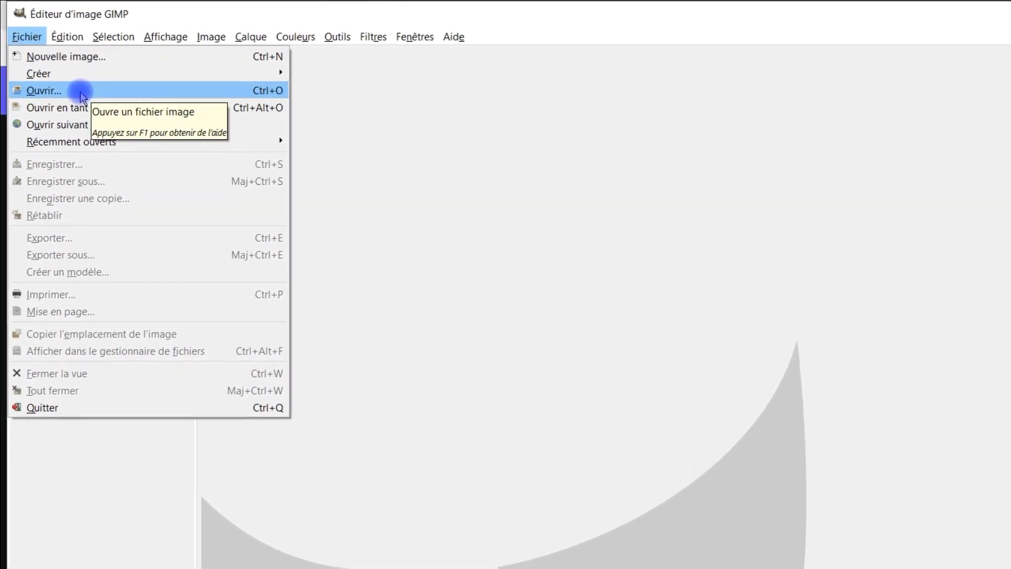
click(55, 82)
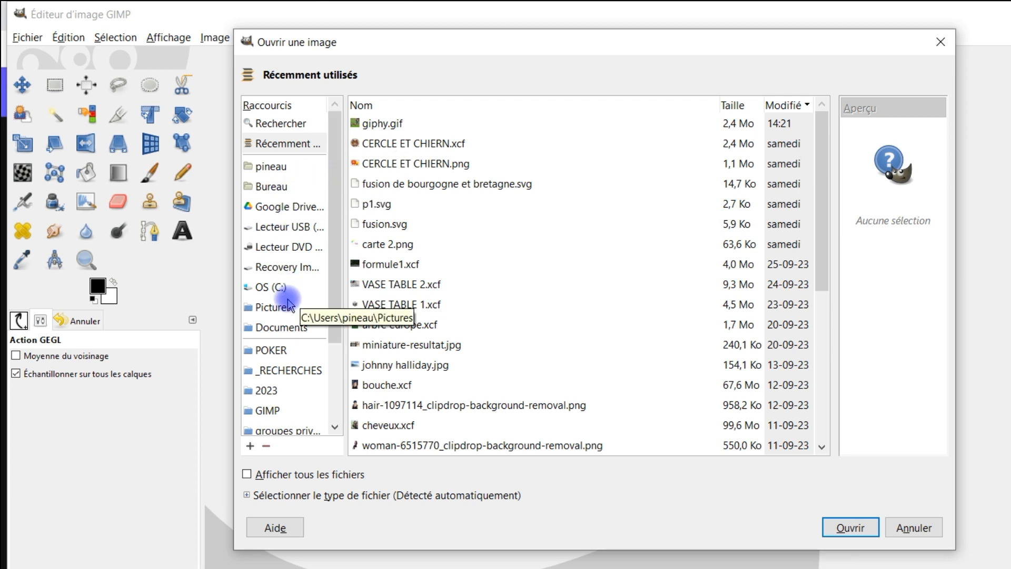
click(264, 392)
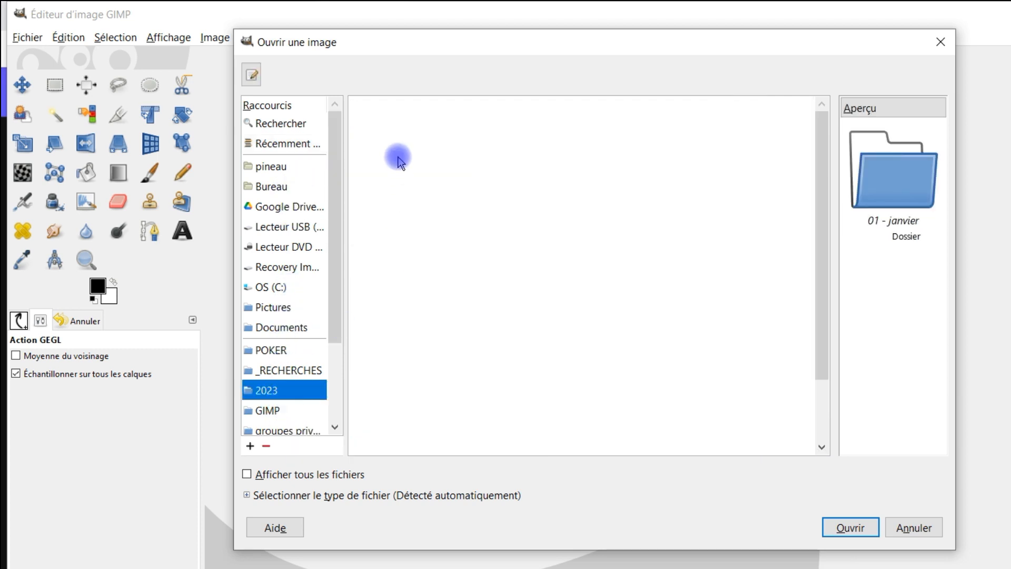
double_click(391, 305)
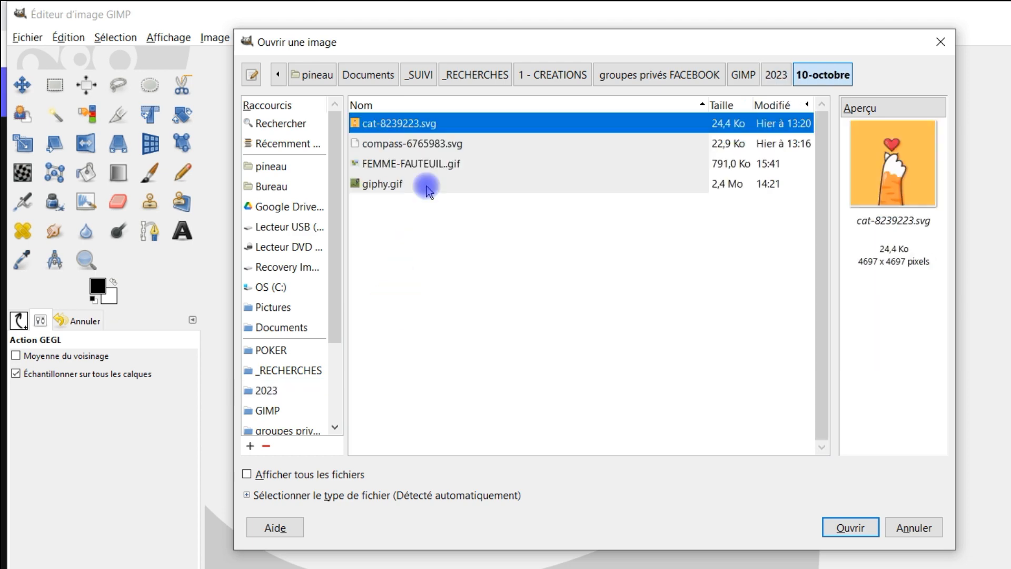
double_click(394, 167)
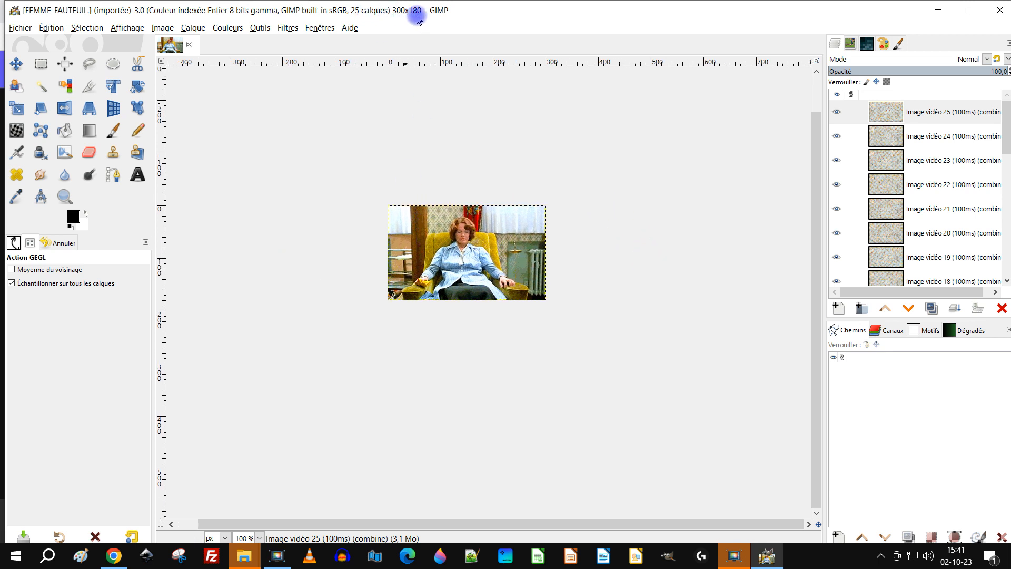
Step: Enlarge the GIF to fill the canvas area and widen the layers dock enough to read the full layer names
click(69, 200)
drag(382, 198, 556, 315)
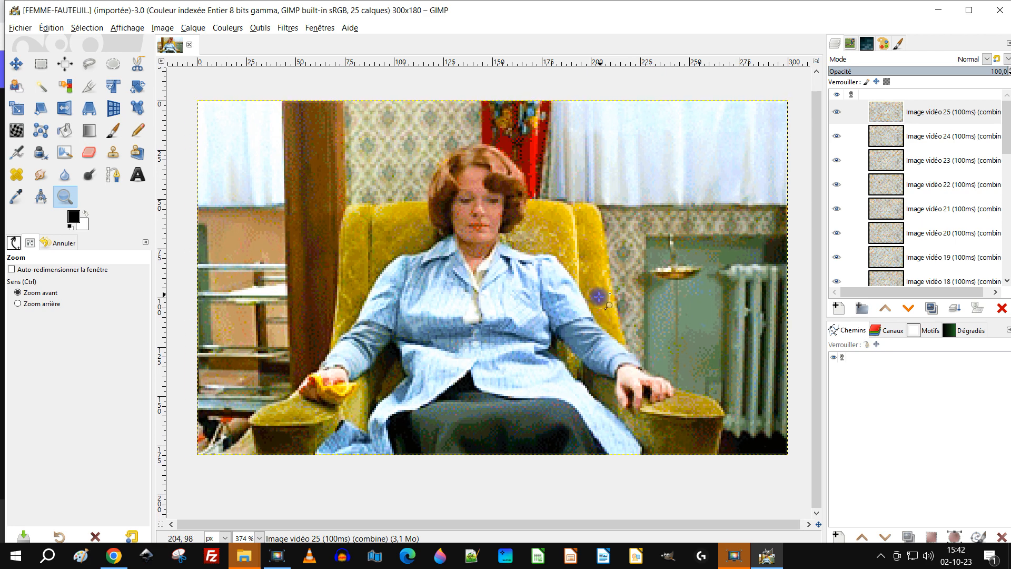
scroll(967, 153, down, 1)
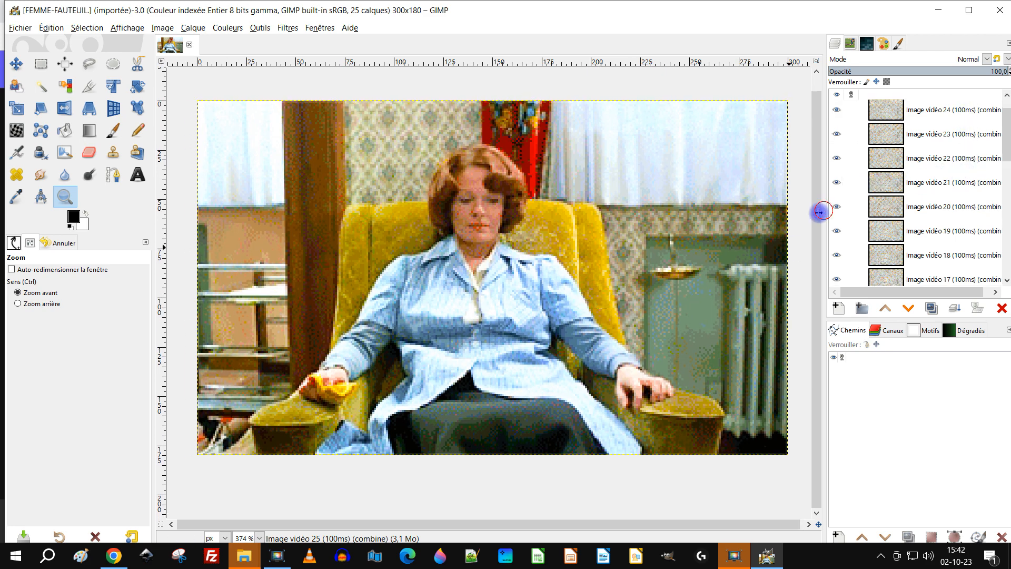
drag(820, 212, 792, 216)
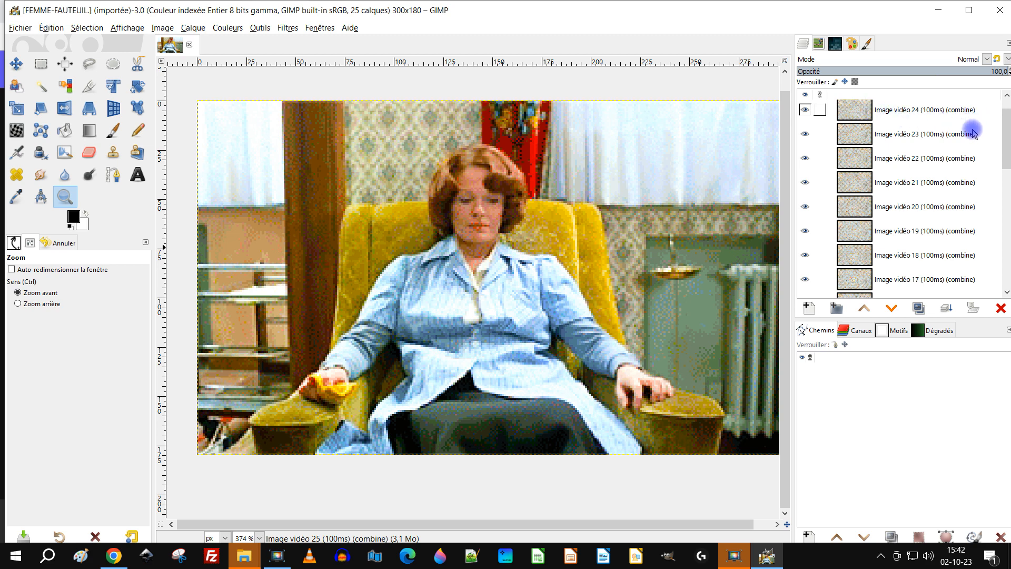
Step: Show only the Arrière-plan layer and turn on the frame layers Image vidéo 2 to 5 one by one
scroll(885, 185, down, 6)
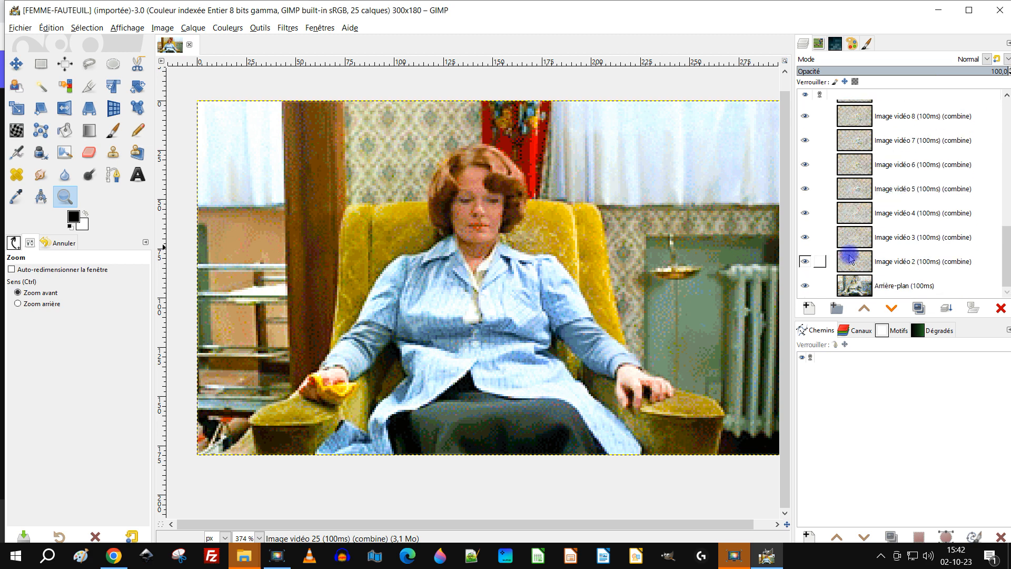
shift+click(806, 286)
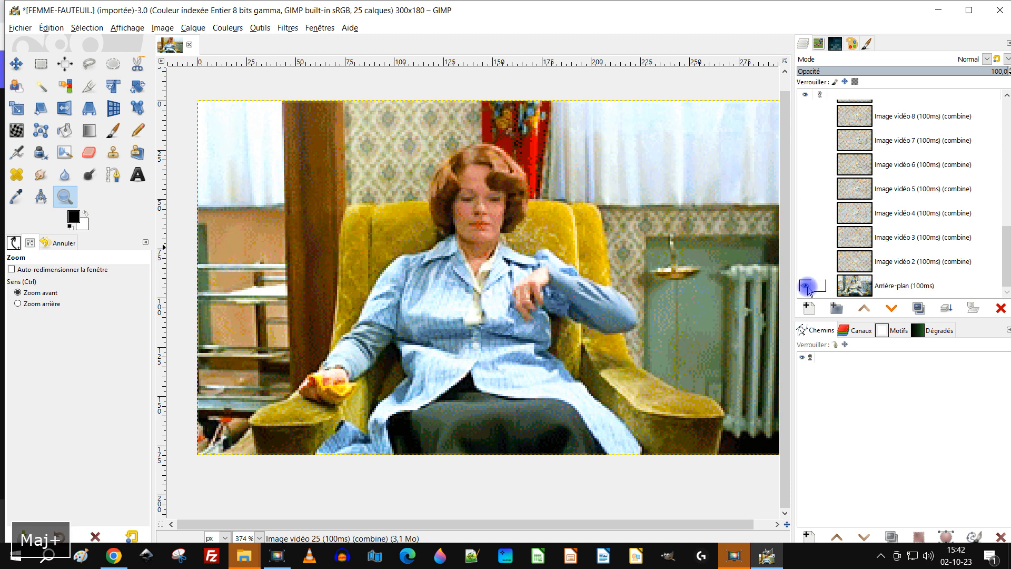
click(804, 267)
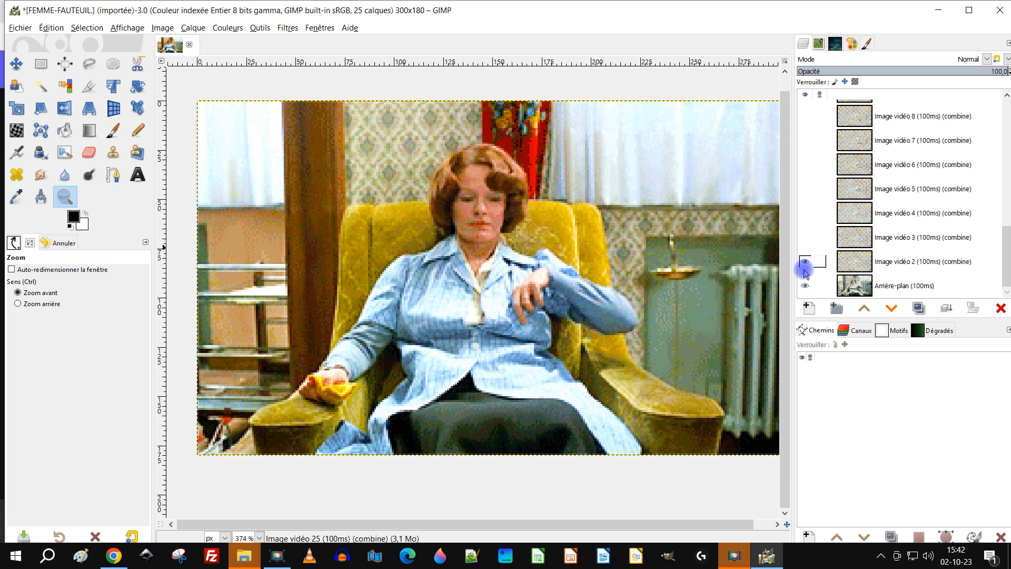
click(806, 238)
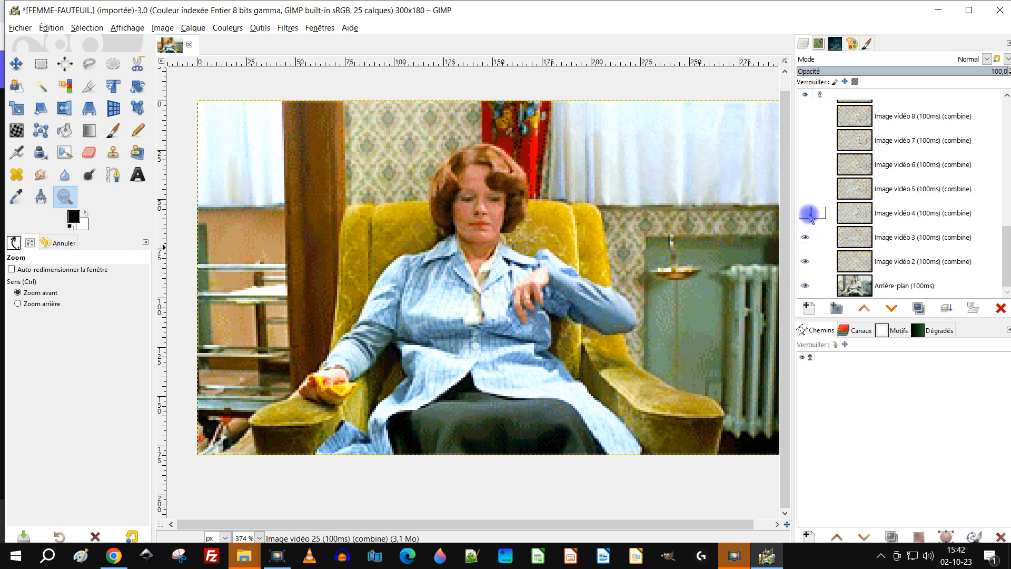
click(809, 215)
click(805, 196)
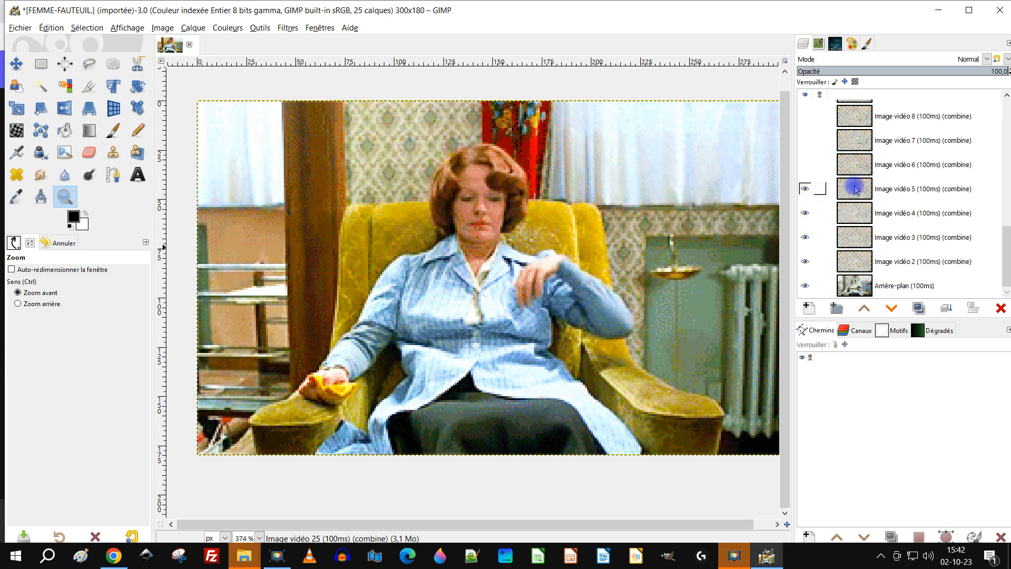
Step: Make the frame layers Image vidéo 6 to 13 visible one after another to follow the arm's movement
scroll(855, 190, up, 3)
click(804, 247)
click(804, 223)
click(803, 200)
click(804, 177)
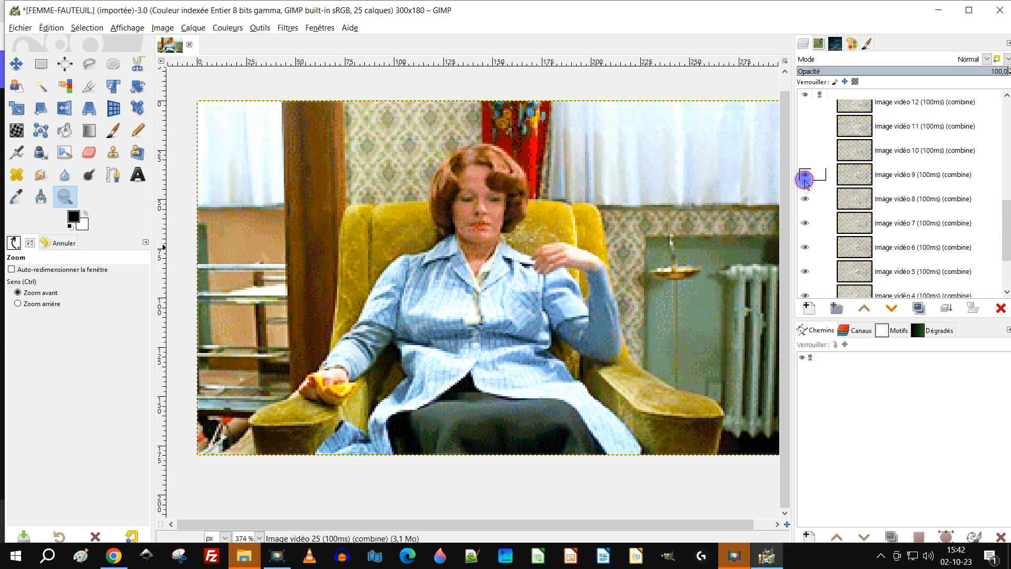
click(804, 151)
click(804, 127)
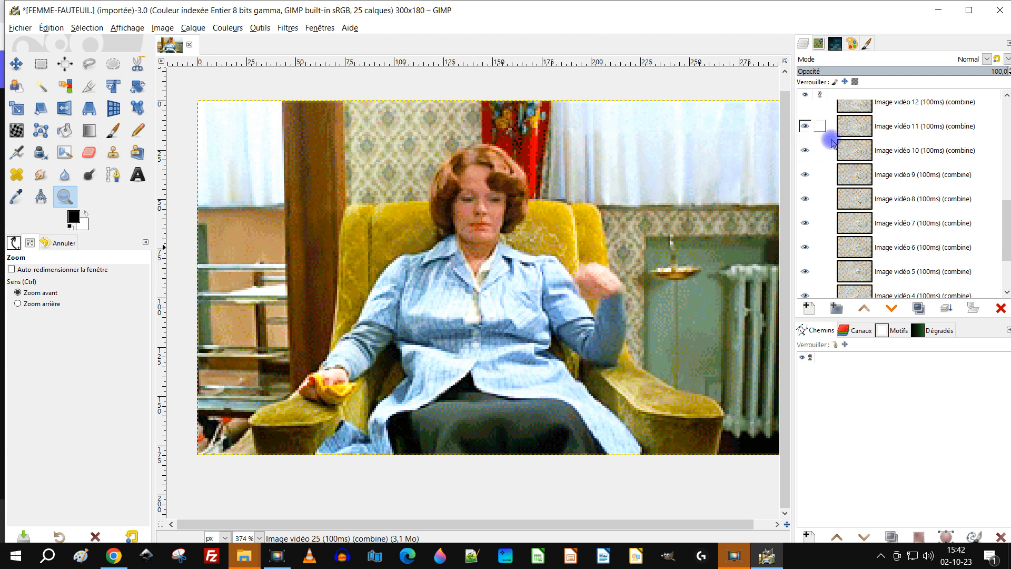
scroll(864, 168, up, 3)
click(804, 184)
click(804, 161)
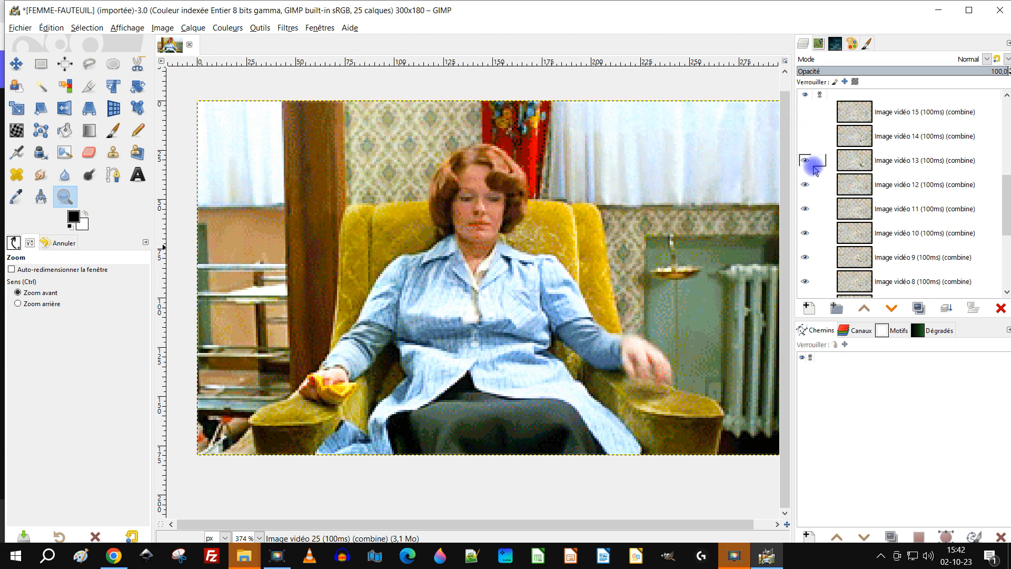
Step: Isolate the Image vidéo 14 layer to examine its content, and show all the layers again
scroll(895, 211, up, 3)
scroll(863, 220, up, 1)
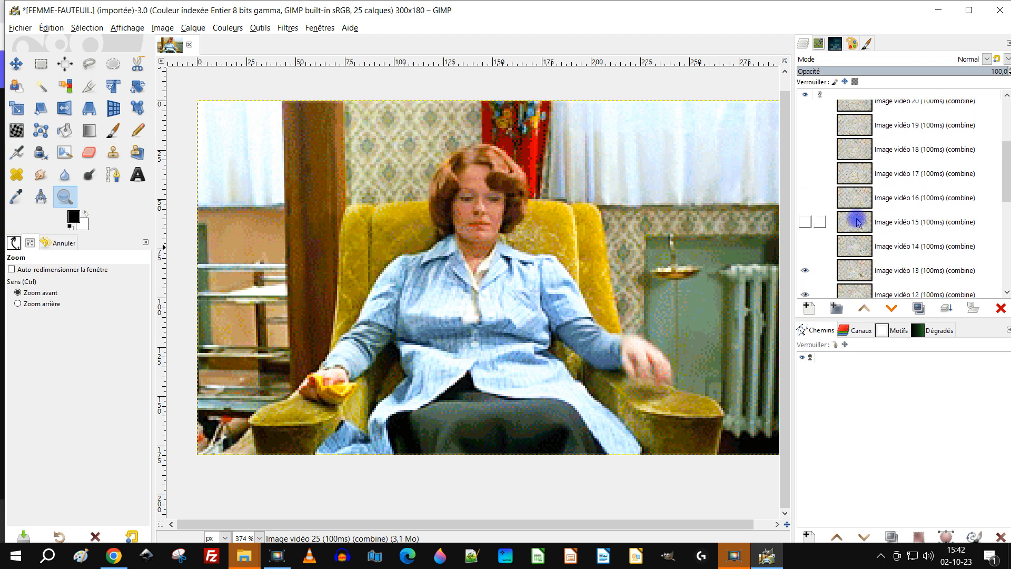
shift+click(808, 247)
shift+click(807, 247)
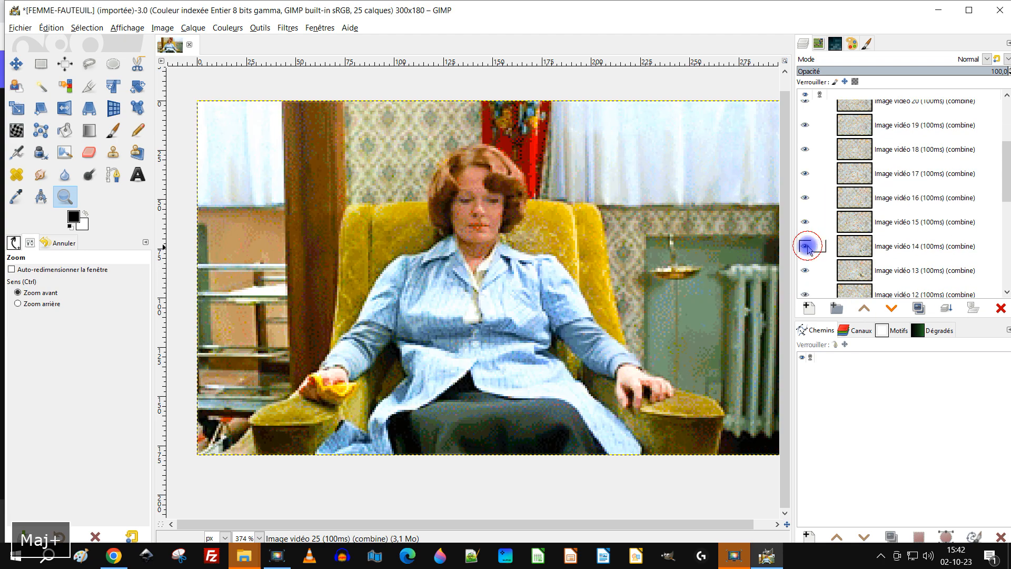
shift+click(806, 246)
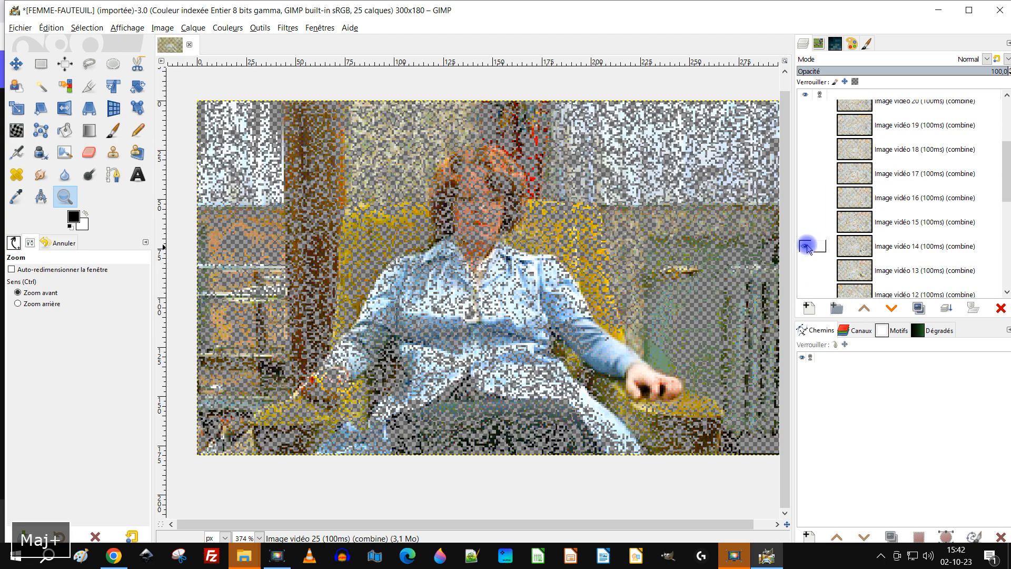
shift+click(806, 245)
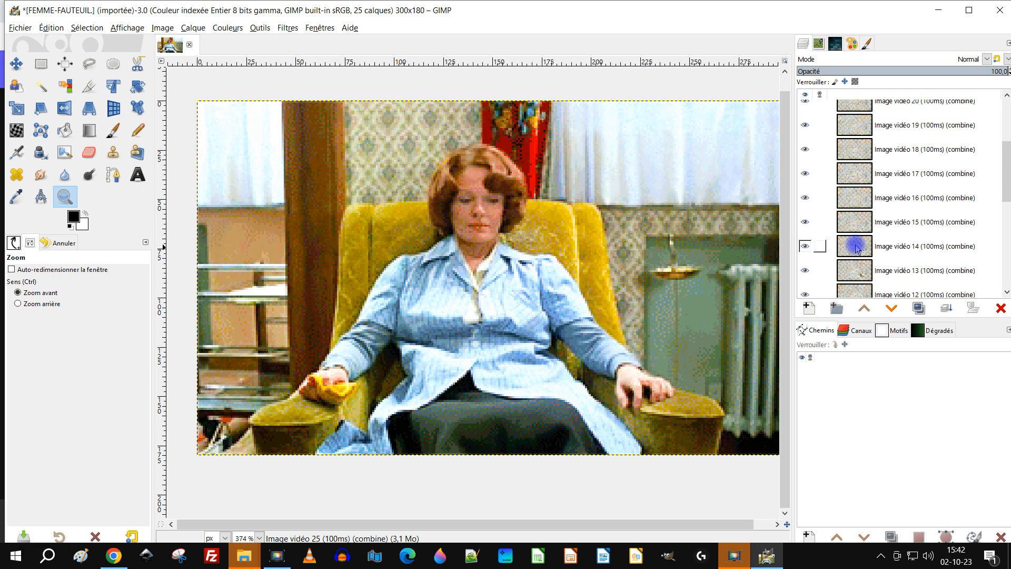
Step: Select the top layer Image vidéo 25, apply the Désoptimiser animation filter, and enlarge the resulting image on the canvas
scroll(887, 210, down, 5)
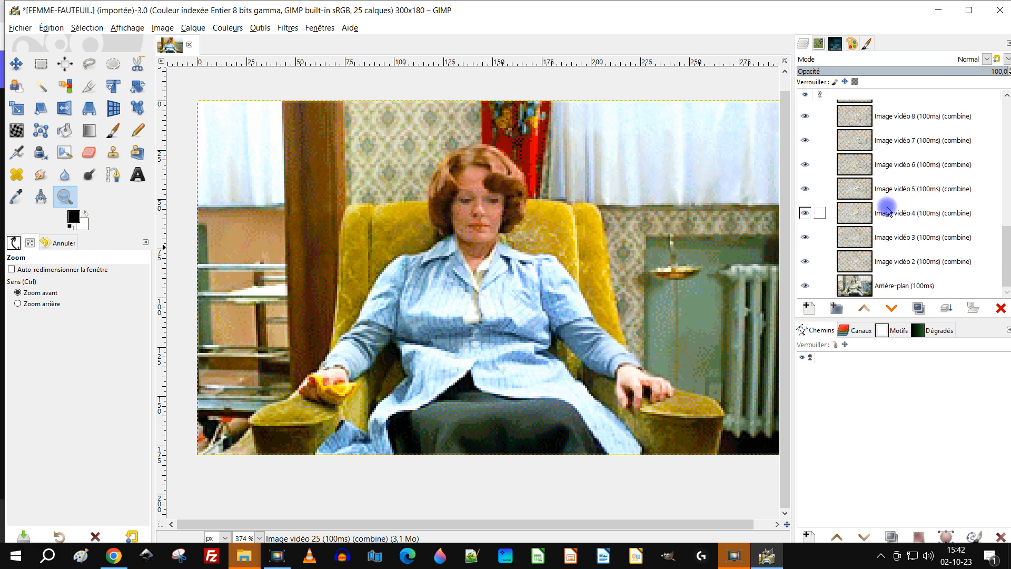
scroll(888, 211, up, 15)
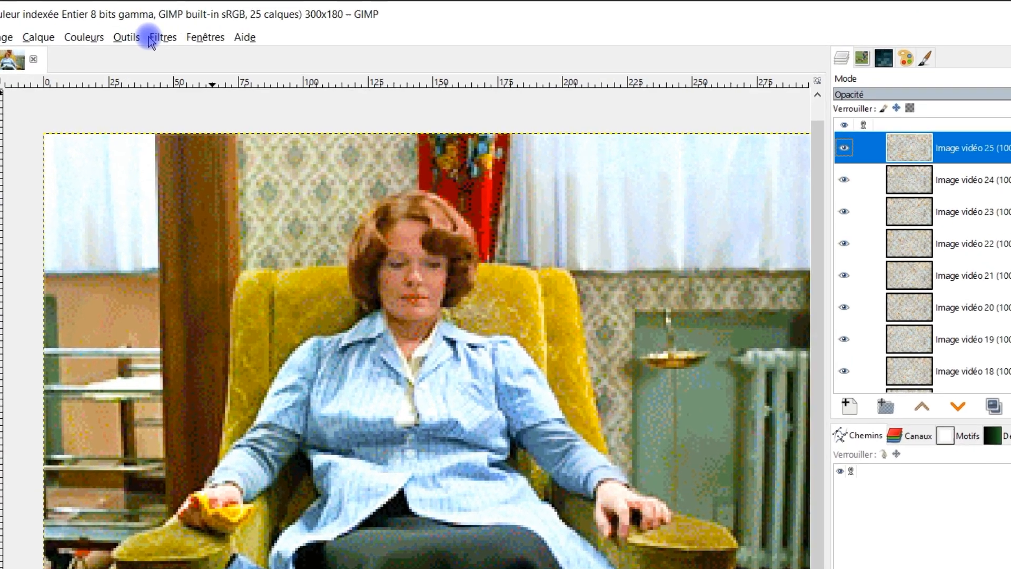
click(278, 30)
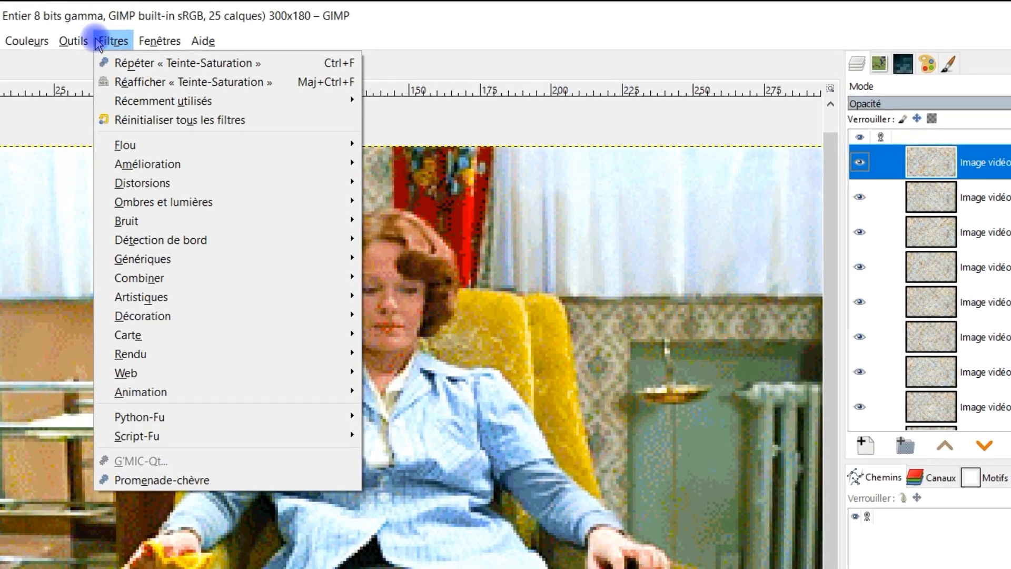
mouse_move(316, 396)
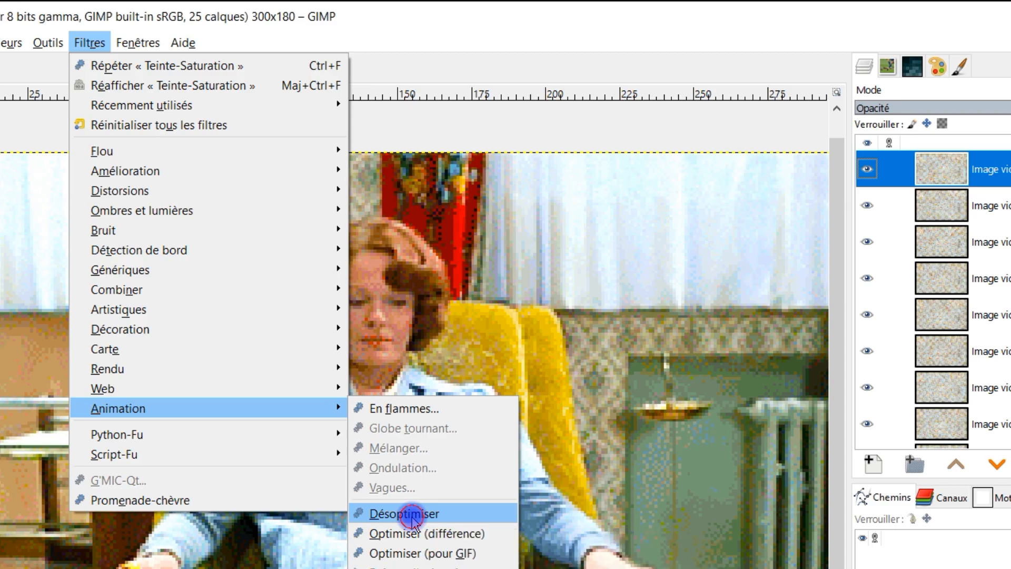
click(414, 519)
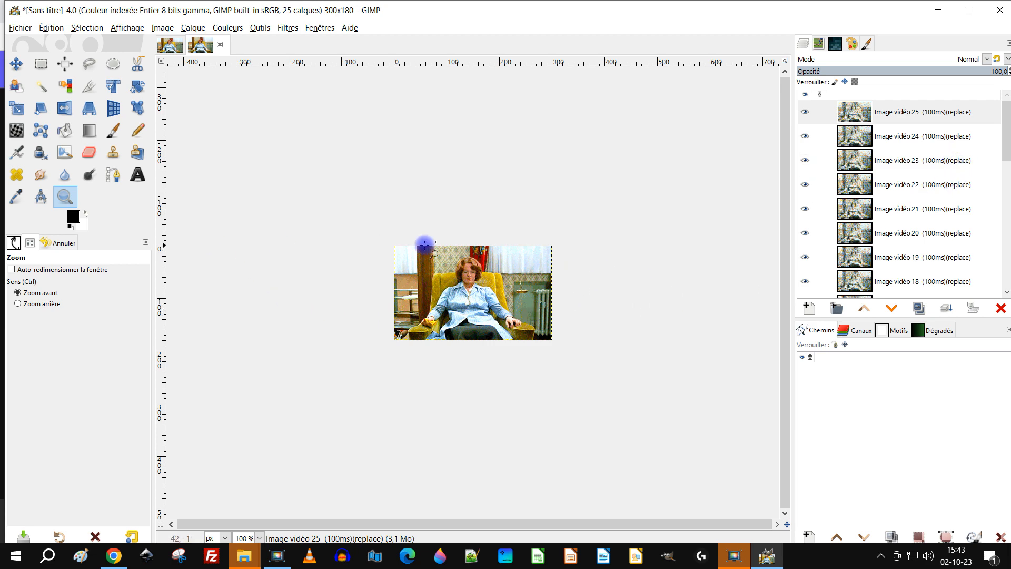
drag(386, 240, 557, 356)
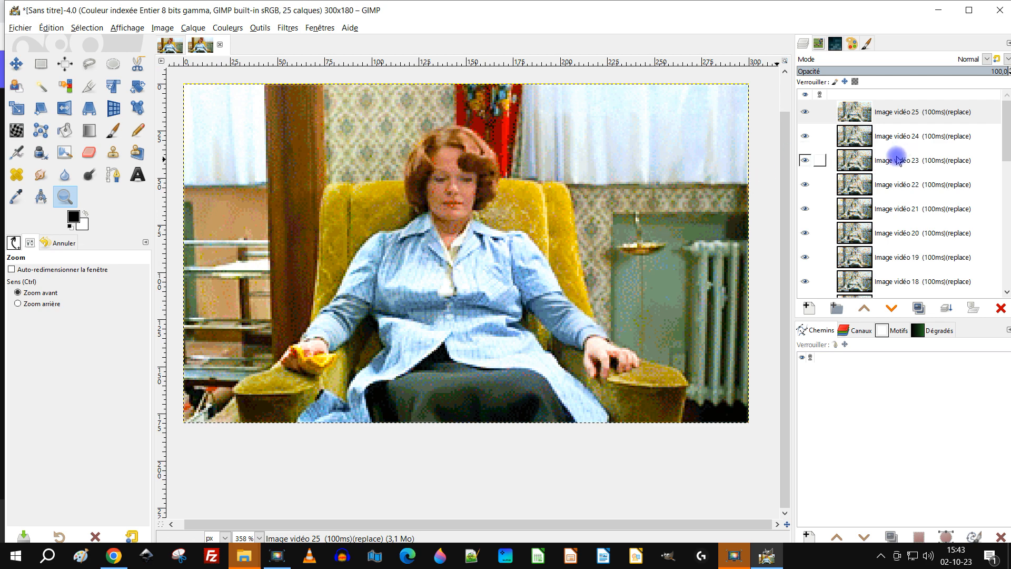
Step: Select the Image vidéo 24 layer and begin exporting the image into the 10-octobre subfolder of the 2023 folder
click(863, 141)
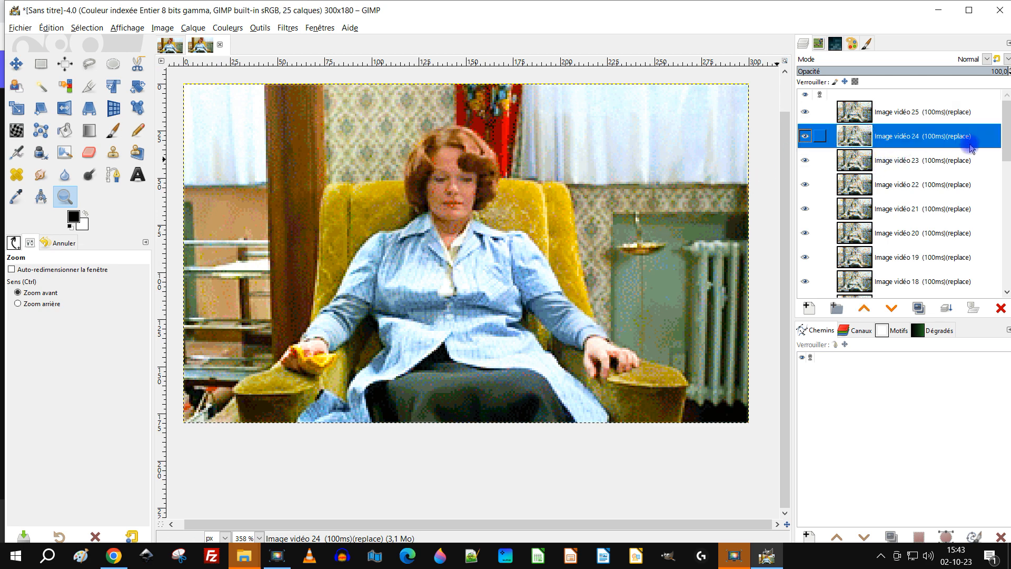
click(32, 28)
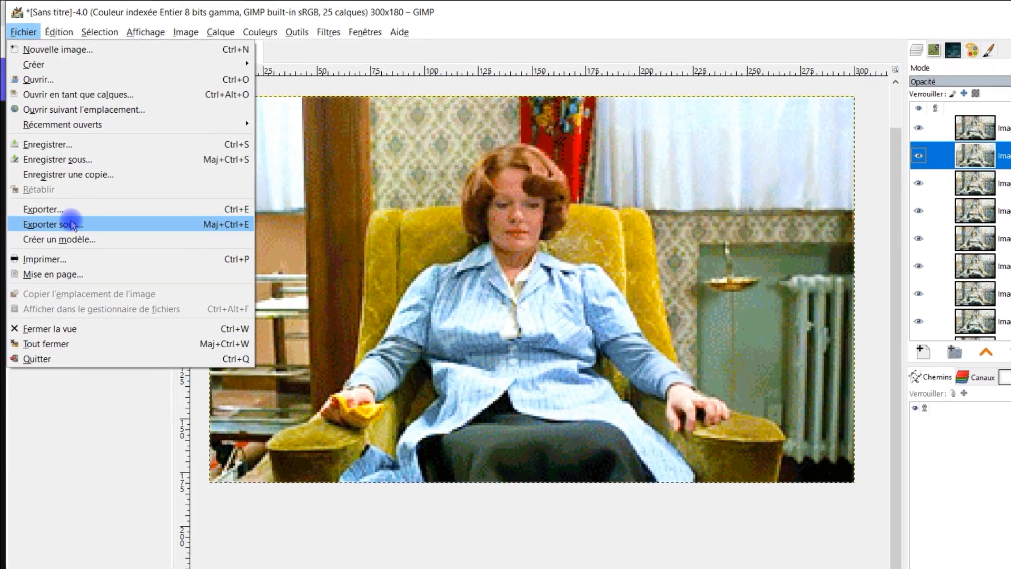
click(62, 197)
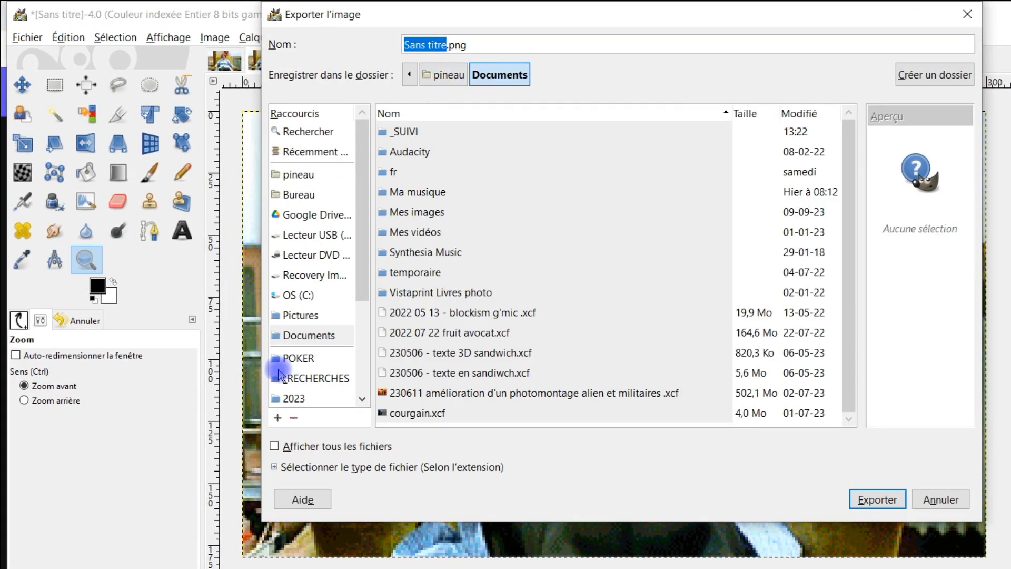
scroll(310, 416, down, 3)
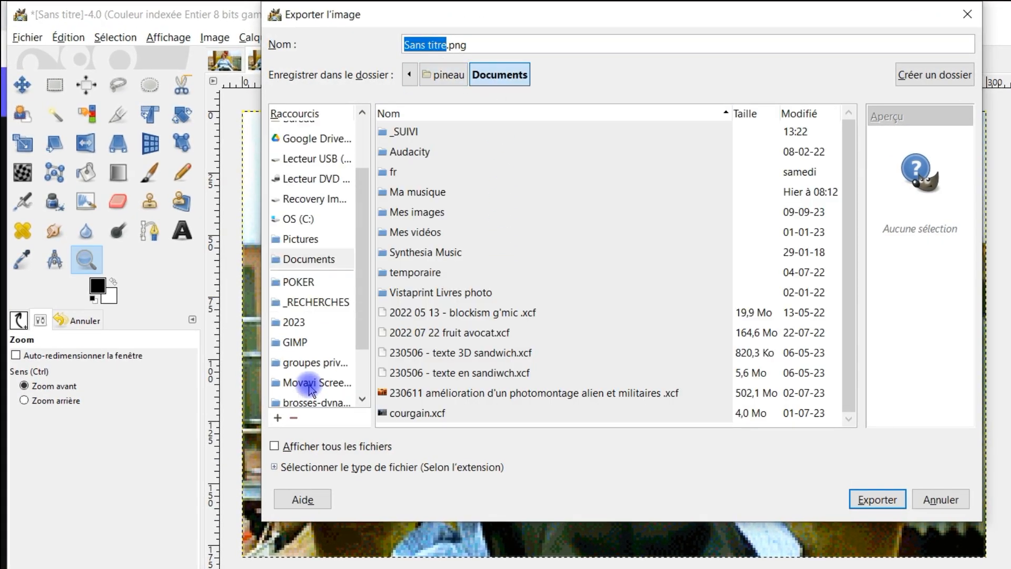
click(296, 322)
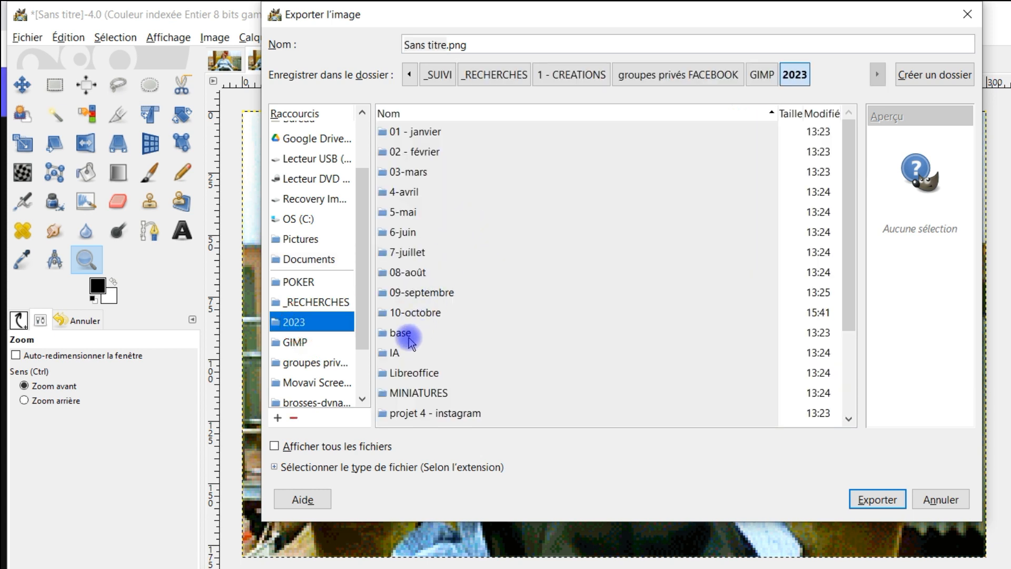
double_click(414, 313)
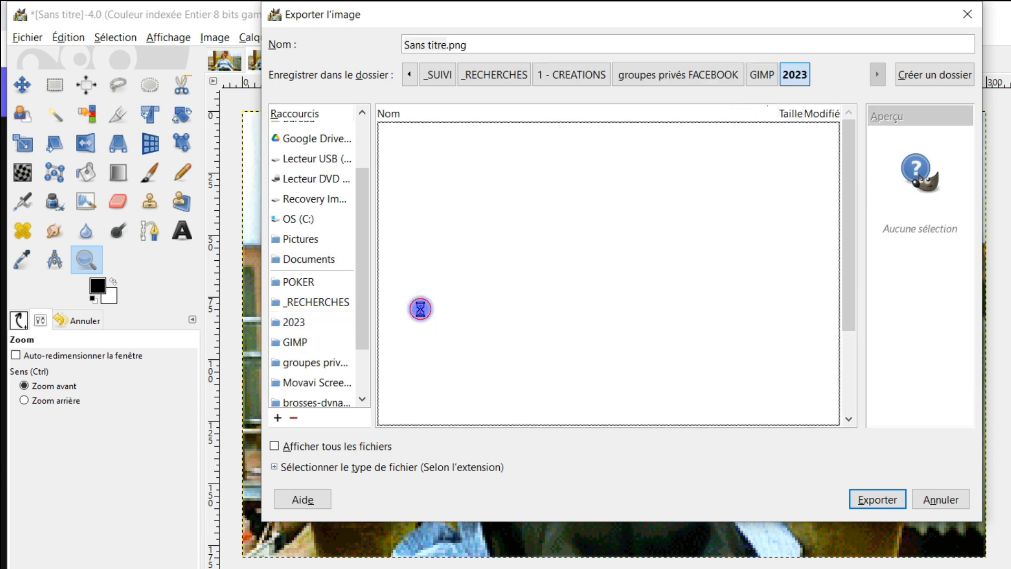
Step: Name the exported file "premiere etape image desoptimisée.gif"
drag(462, 44, 257, 19)
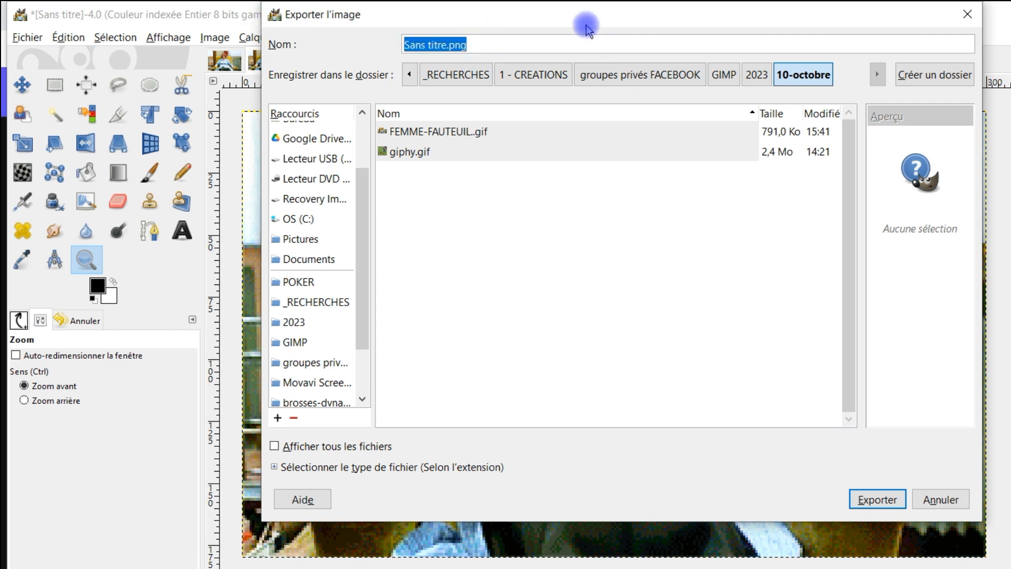
text(premiere etape deoptimisé)
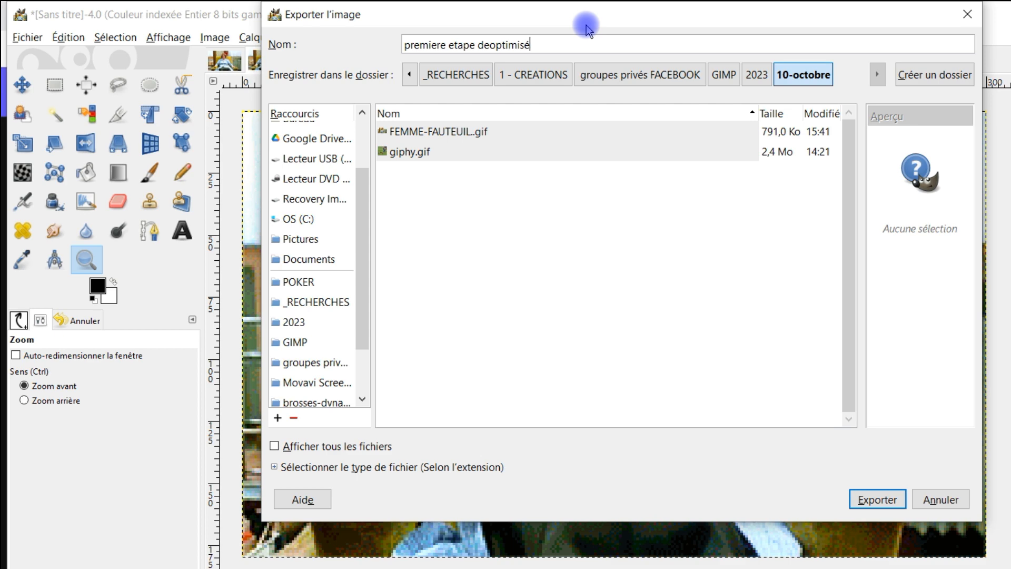
text(e)
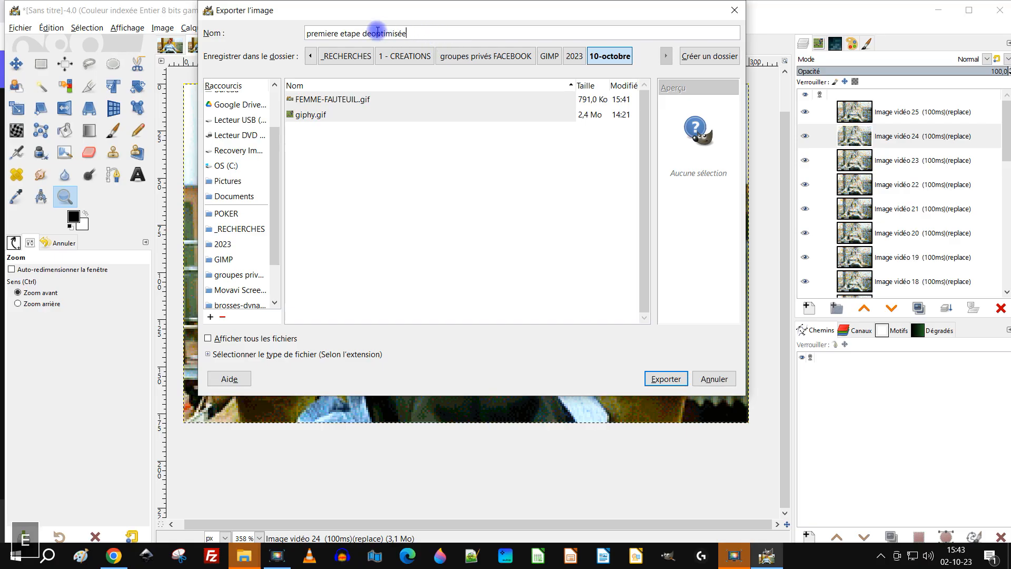
text(s)
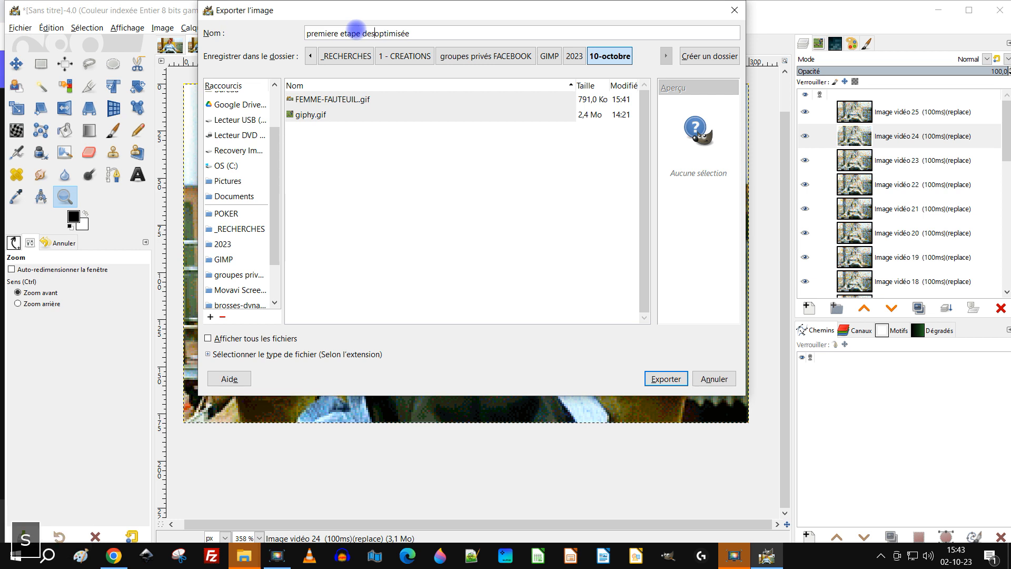
key(ctrl+Left)
text(image )
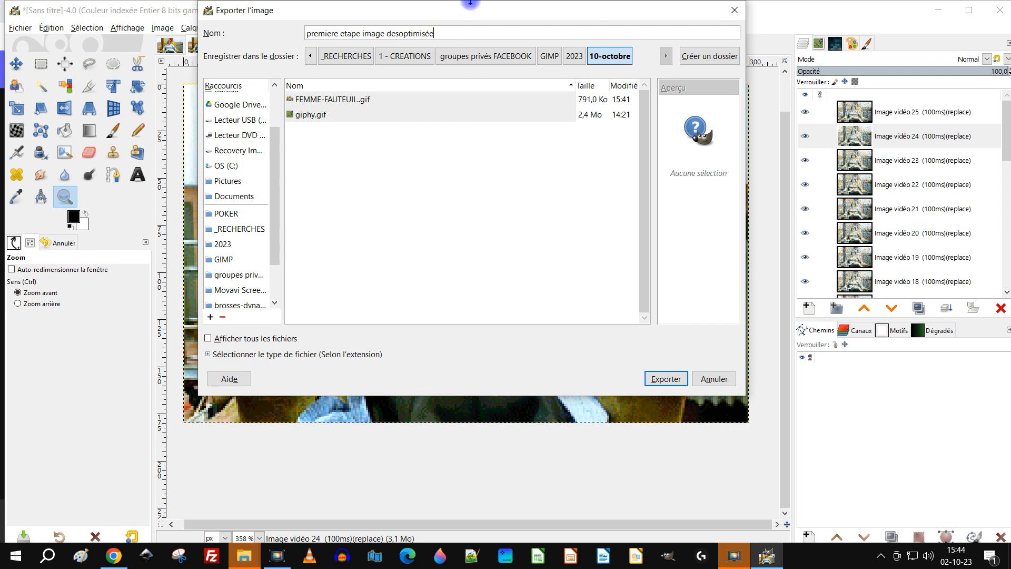
text(.gif)
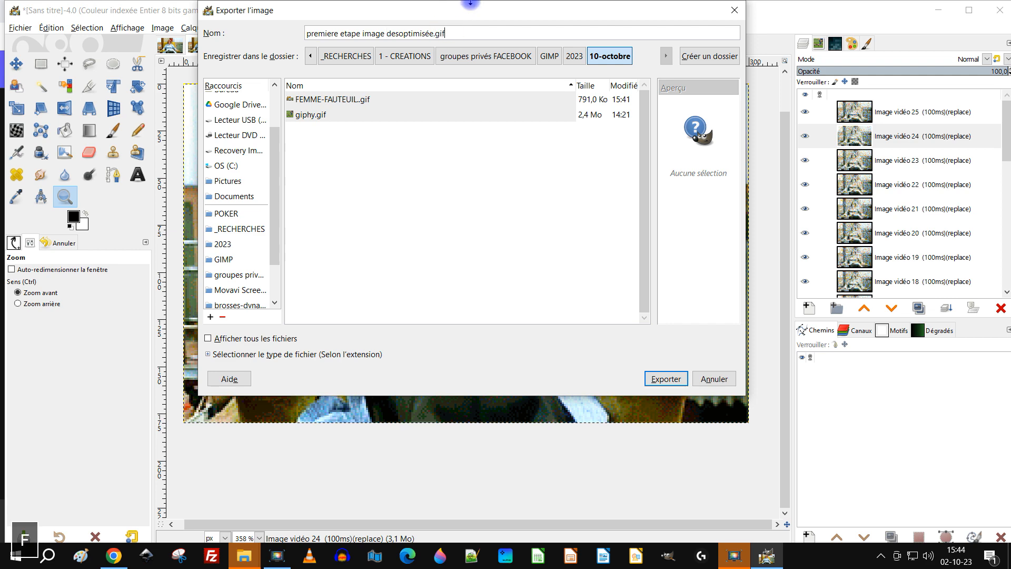
Step: Export the GIF with the En tant qu'animation option enabled
key(Return)
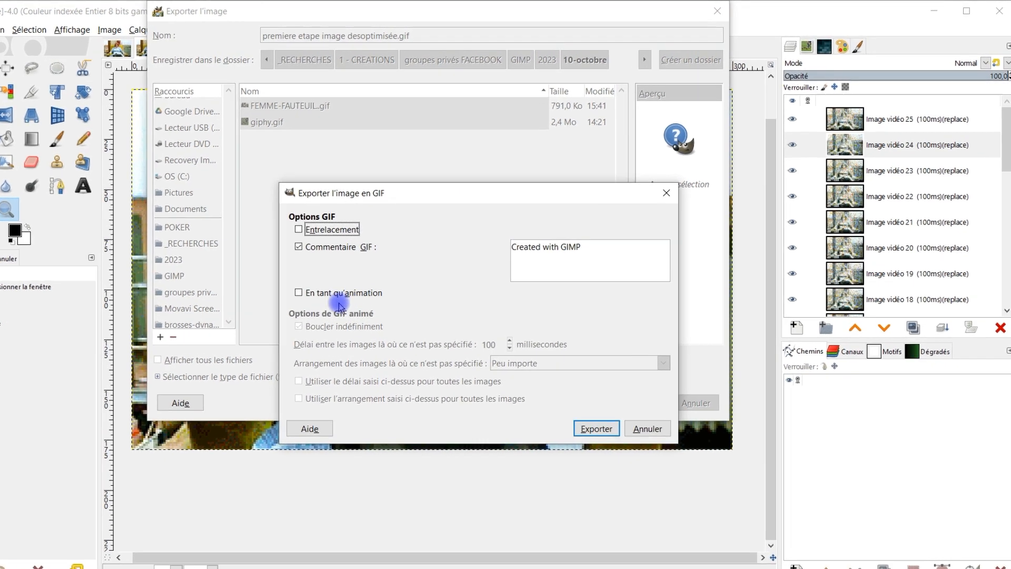
click(305, 309)
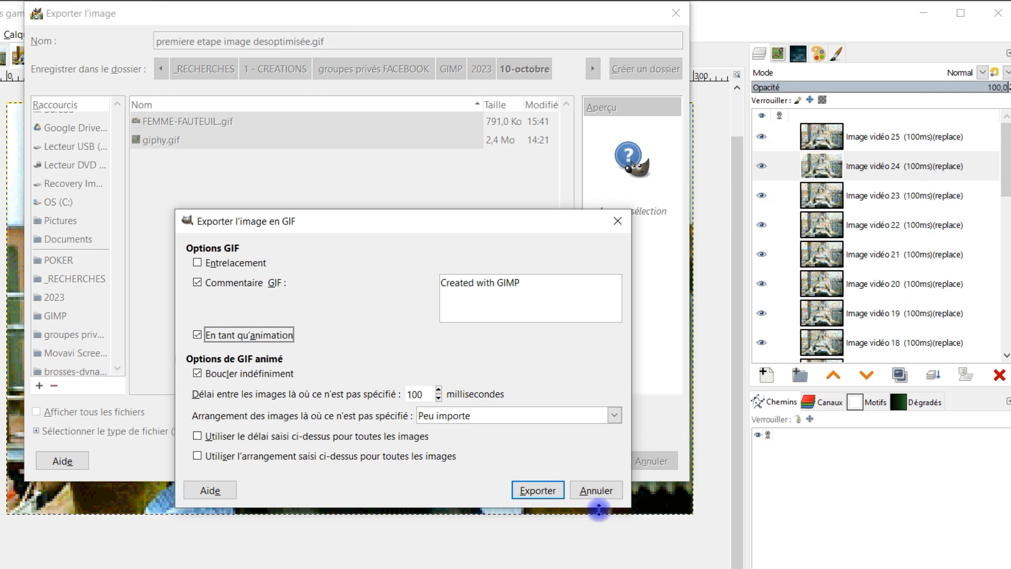
click(537, 490)
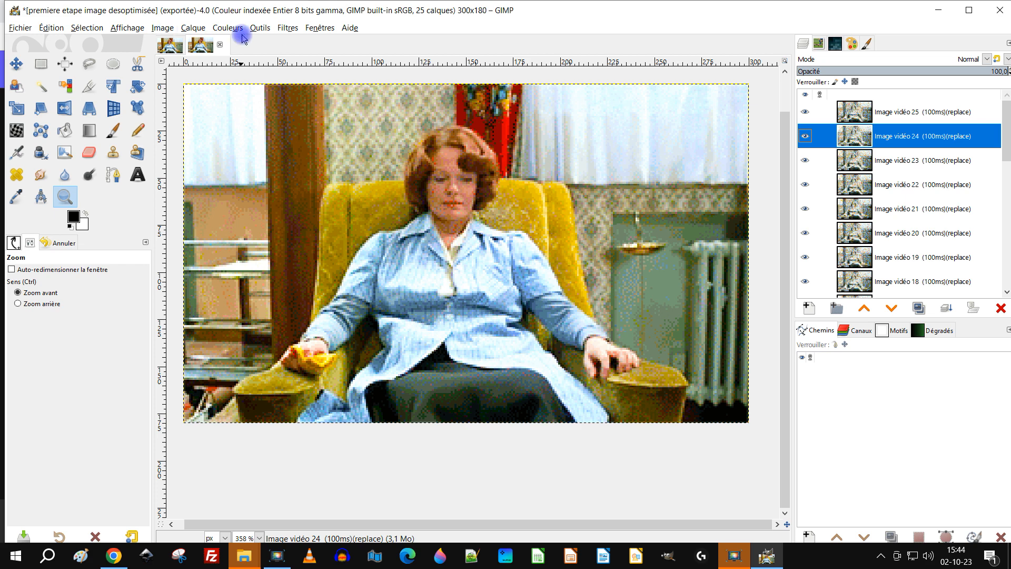
Step: Select the top layer Image vidéo 25 and reverse the order of all the layers in the stack
scroll(897, 220, down, 2)
scroll(908, 208, up, 2)
click(864, 120)
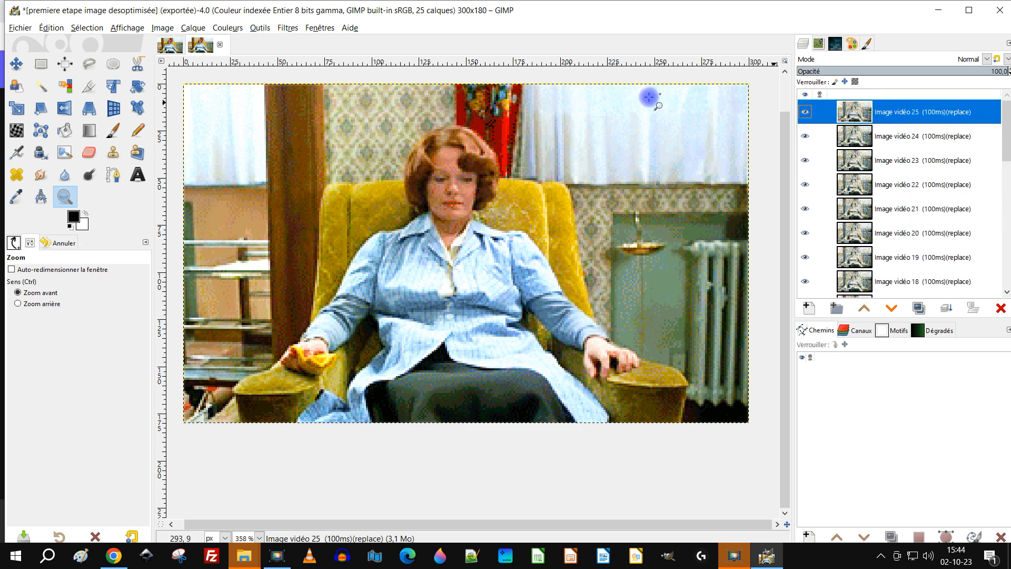
click(194, 29)
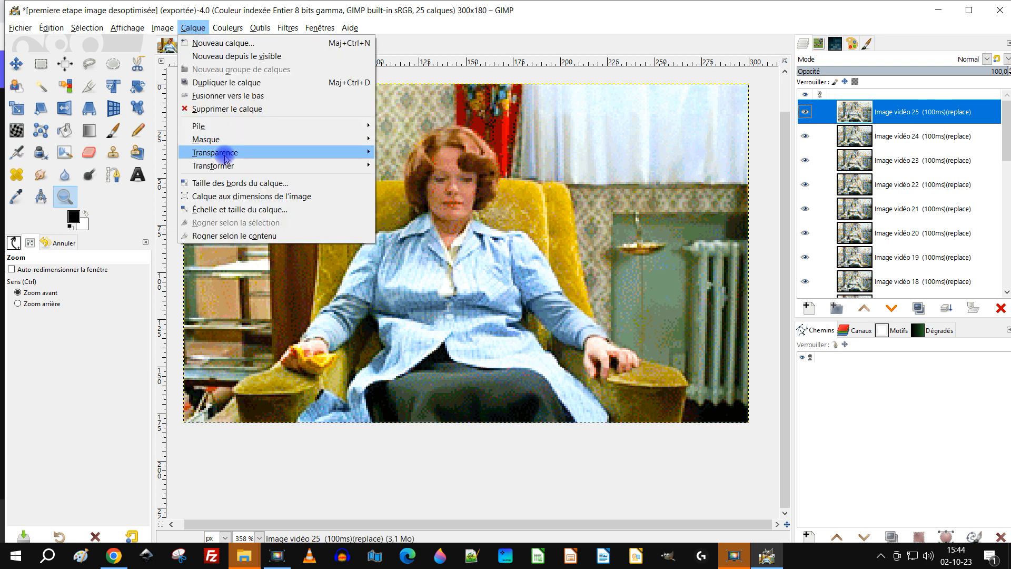
mouse_move(252, 129)
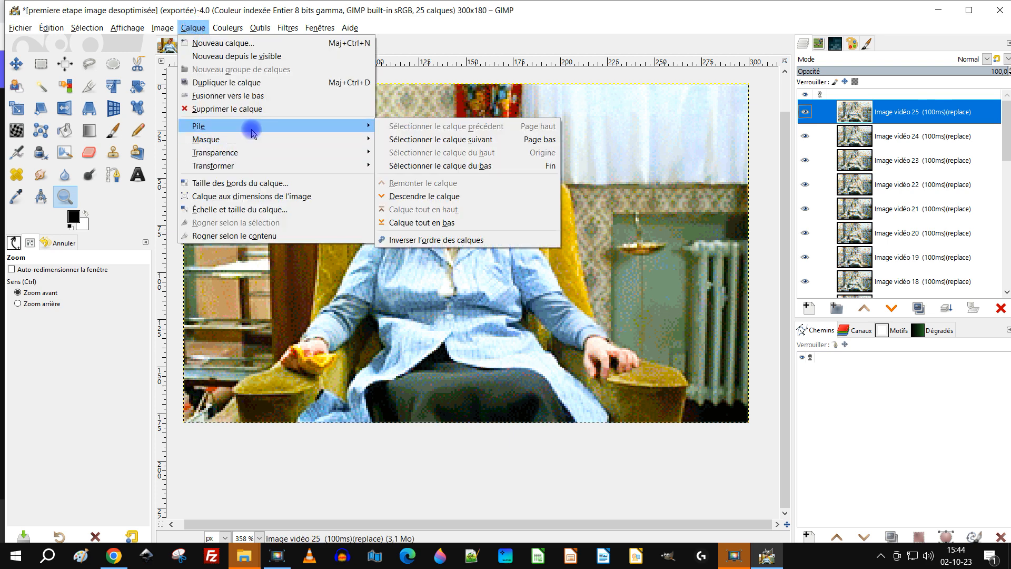
click(445, 240)
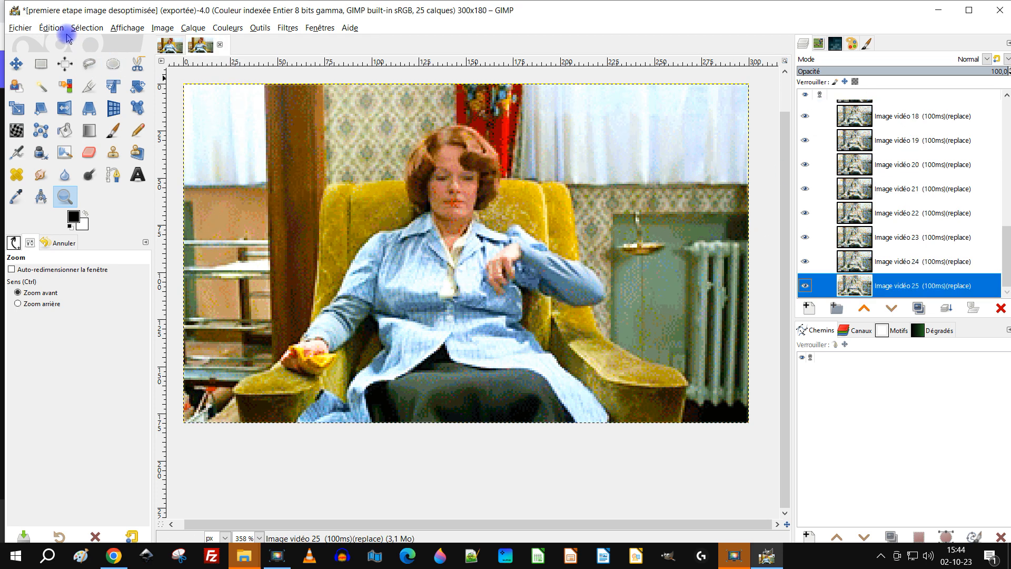
Step: Export the reversed frames as an animated GIF named "deuxième etape image pile inservée.gif" in the 10-octobre folder
click(20, 28)
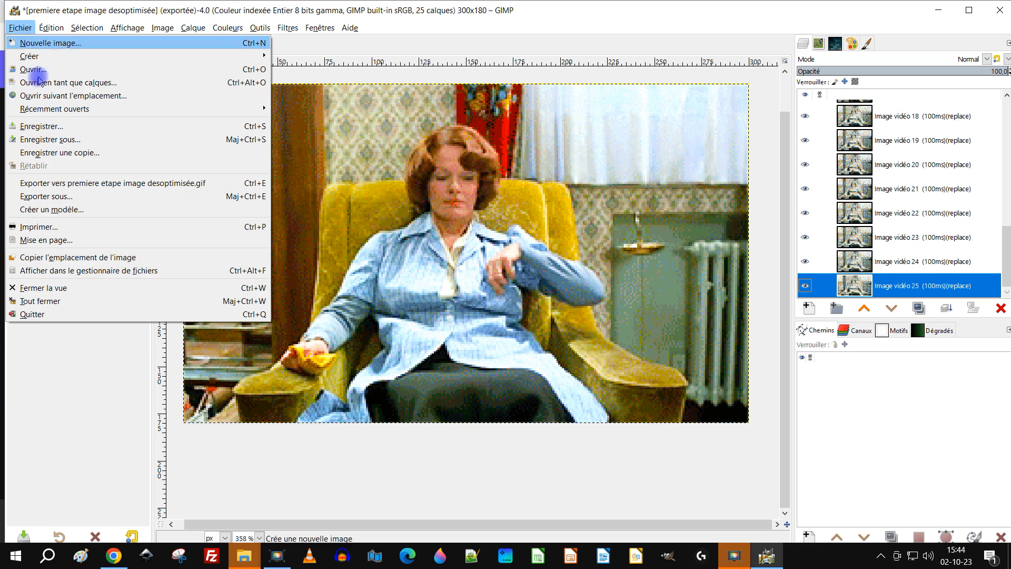
click(86, 202)
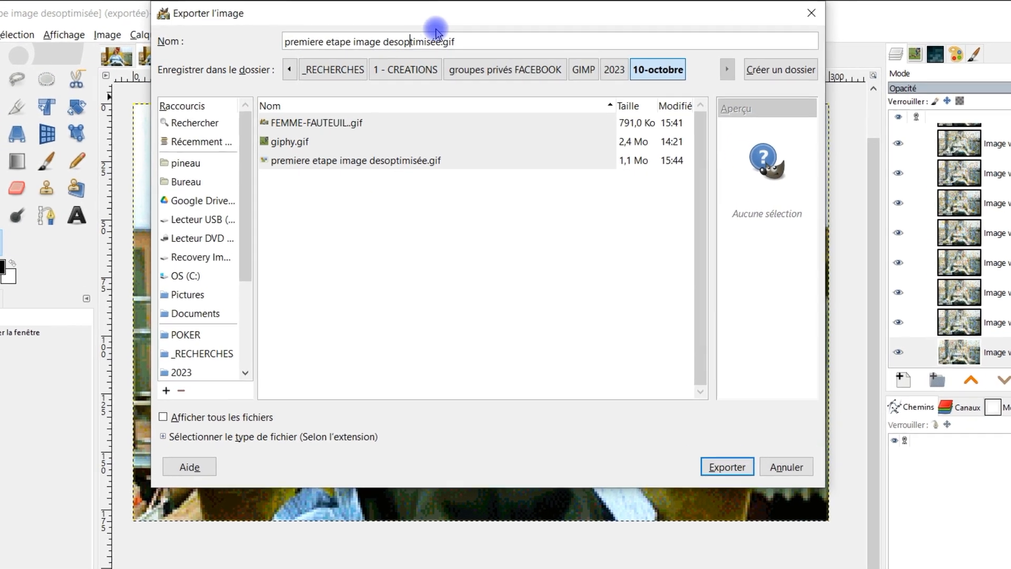
double_click(410, 37)
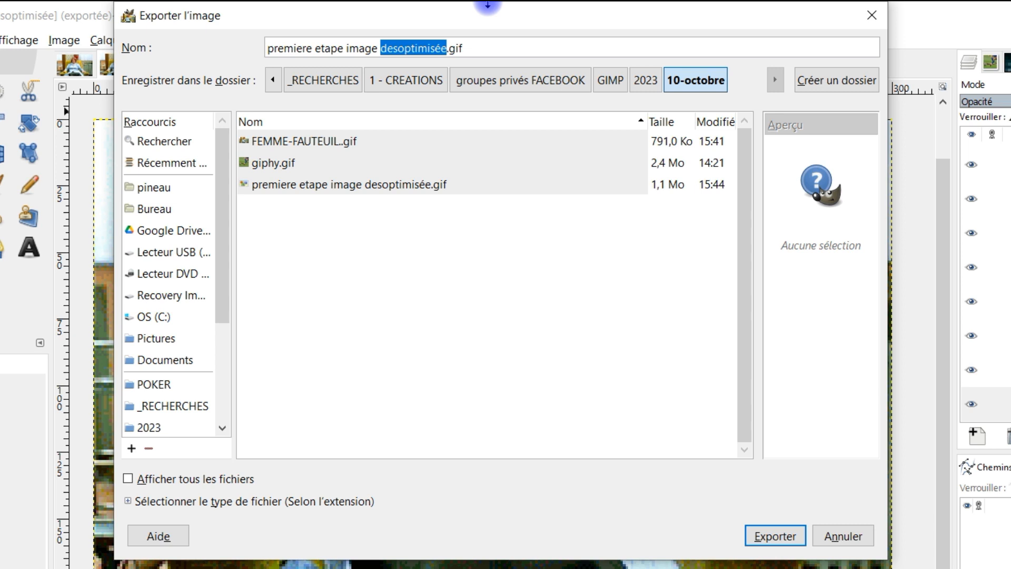
text(inserv)
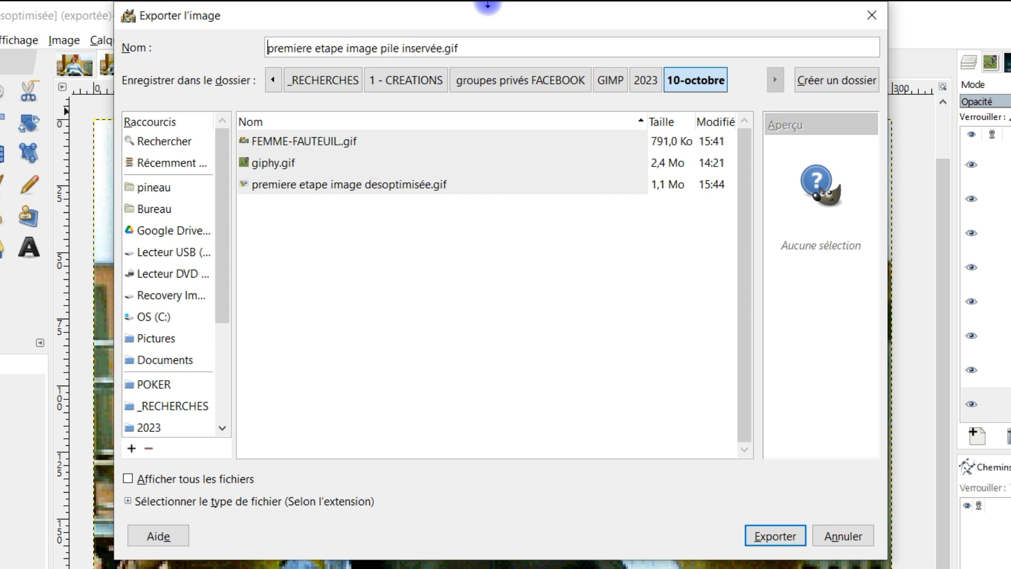
text(deuxième)
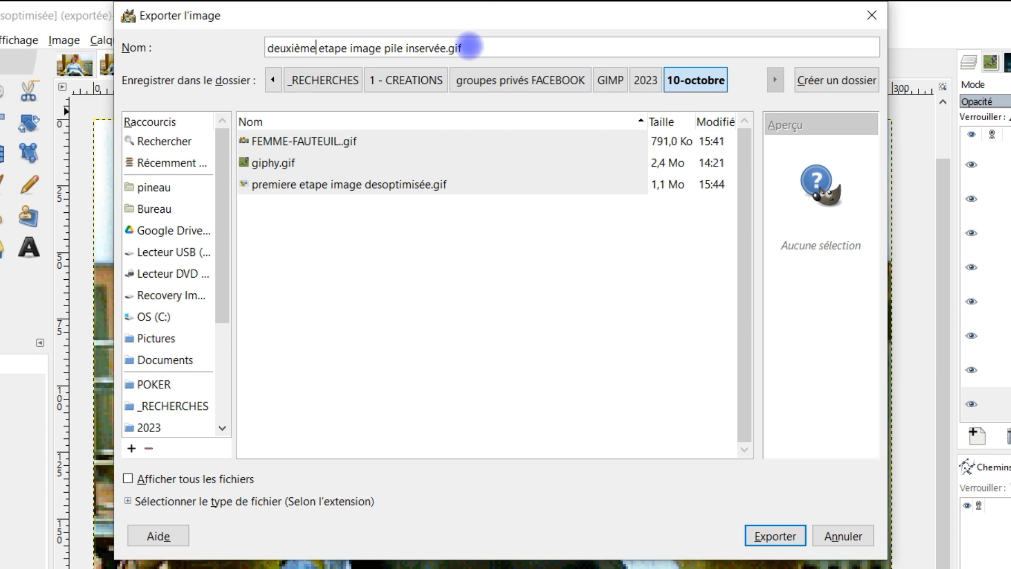
click(775, 535)
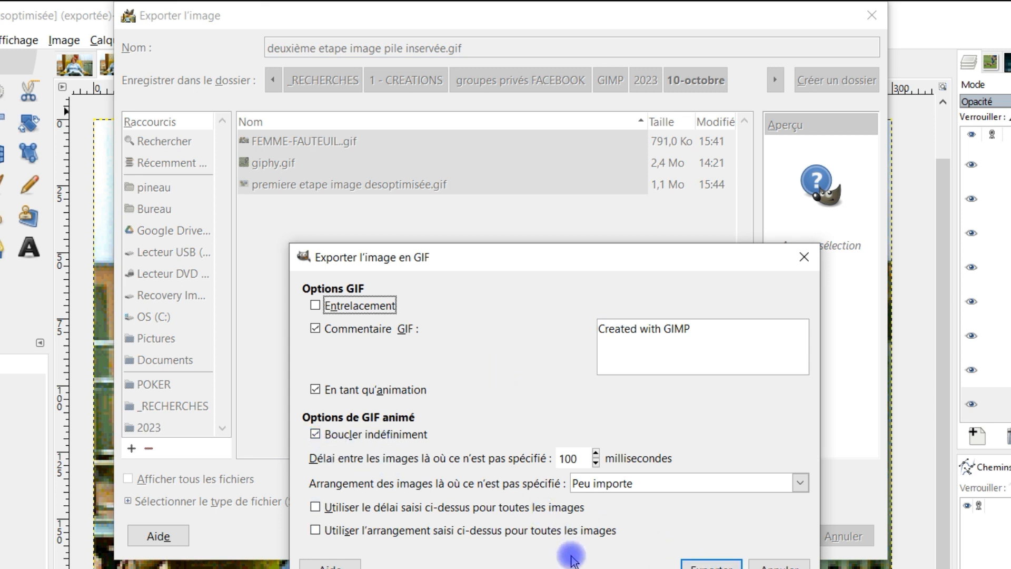
click(705, 562)
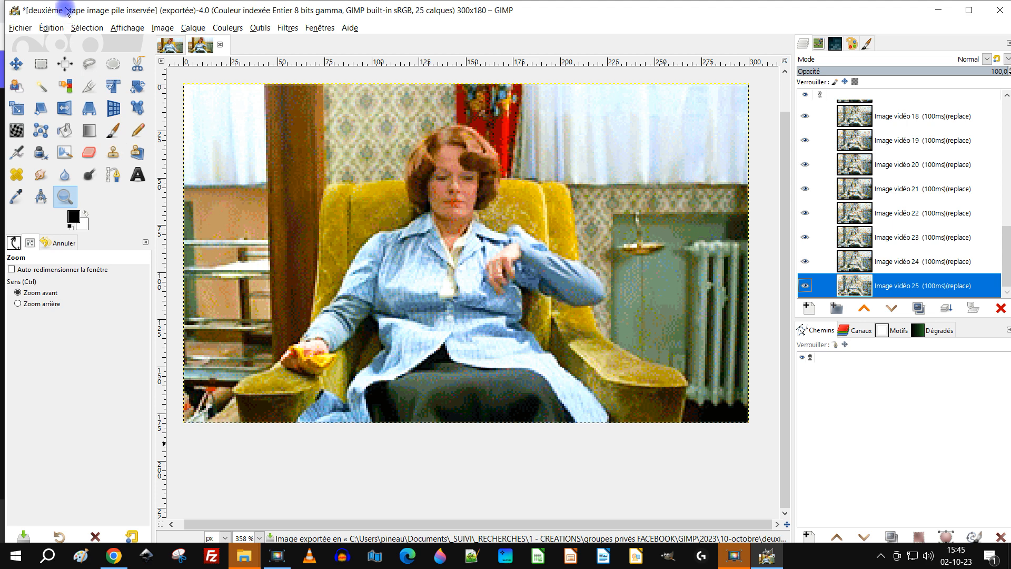
Step: Undo the layer order reversal and open "deuxième etape image pile inservée.gif" as layers in the current image
click(46, 28)
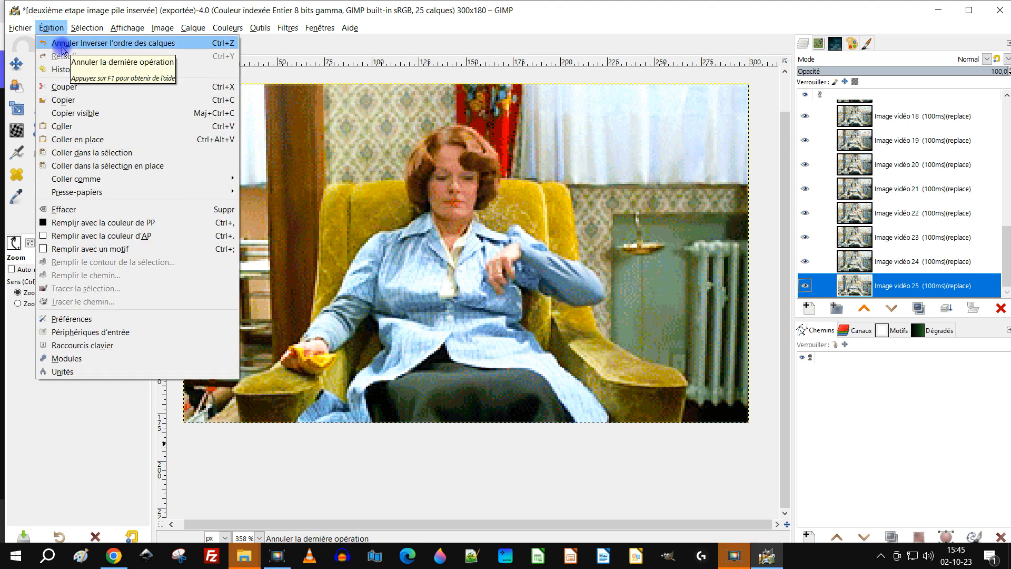
click(62, 45)
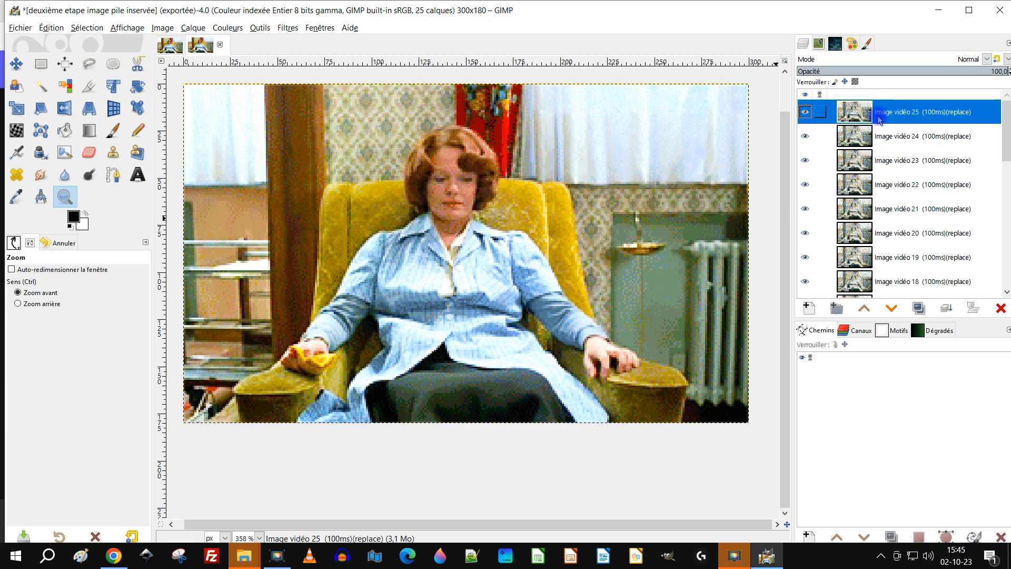
click(20, 27)
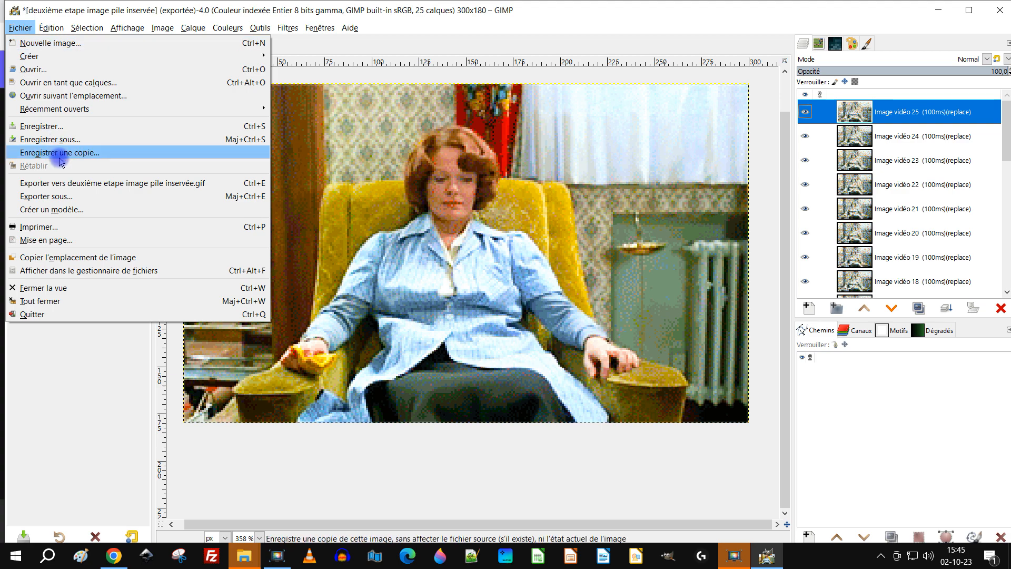
click(62, 84)
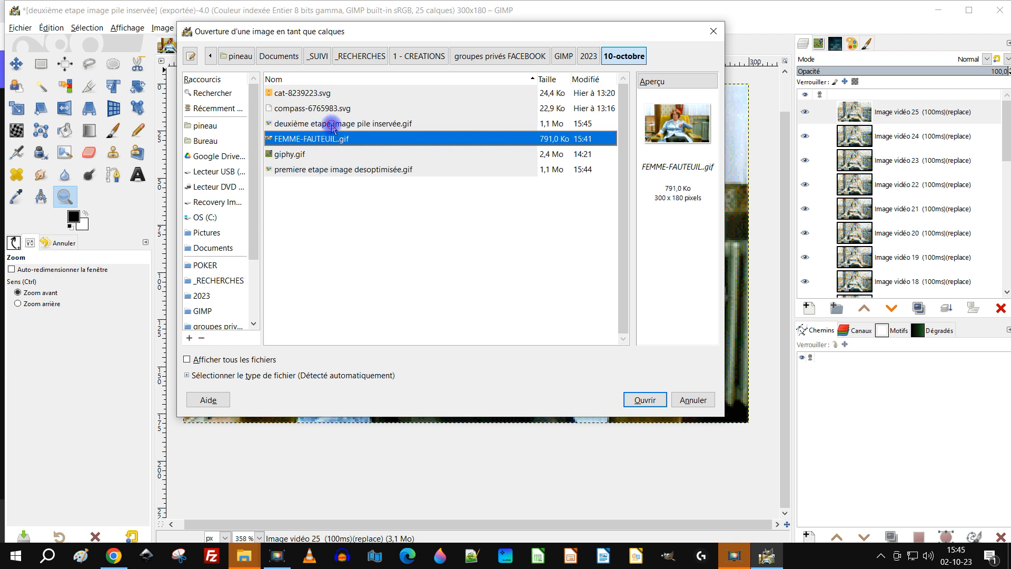
click(316, 124)
click(644, 401)
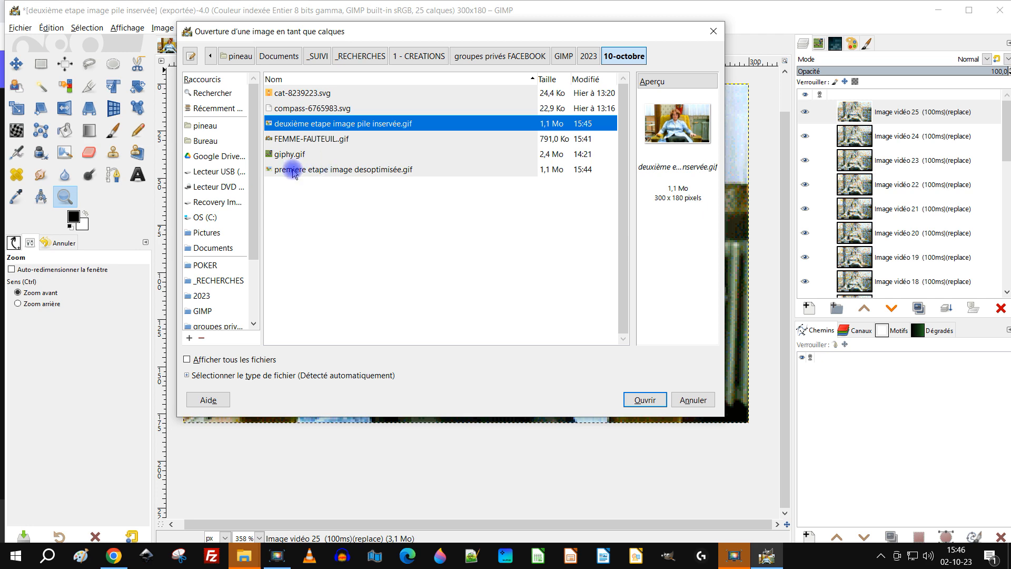
click(636, 402)
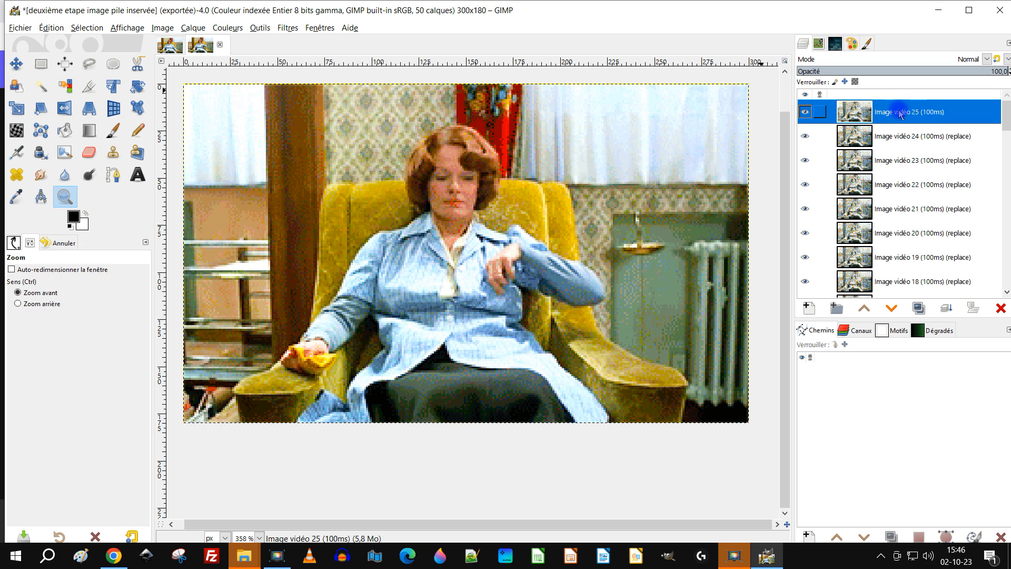
Step: Export the combined layers as an endlessly looping animated GIF named "troisieme etape résultat des deux.gif" in the 10-octobre folder
click(18, 28)
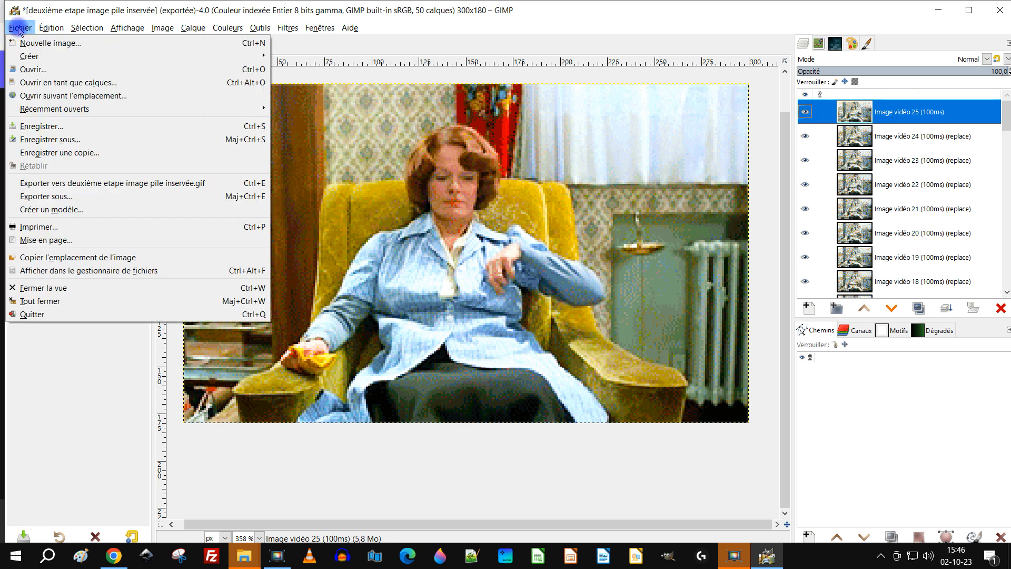
click(100, 198)
double_click(324, 33)
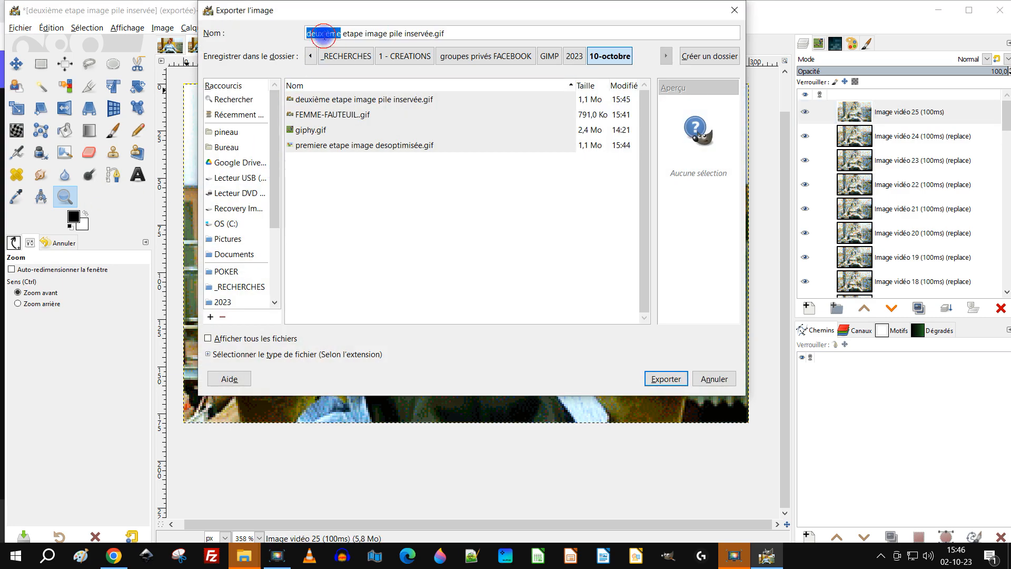
text(troisiem)
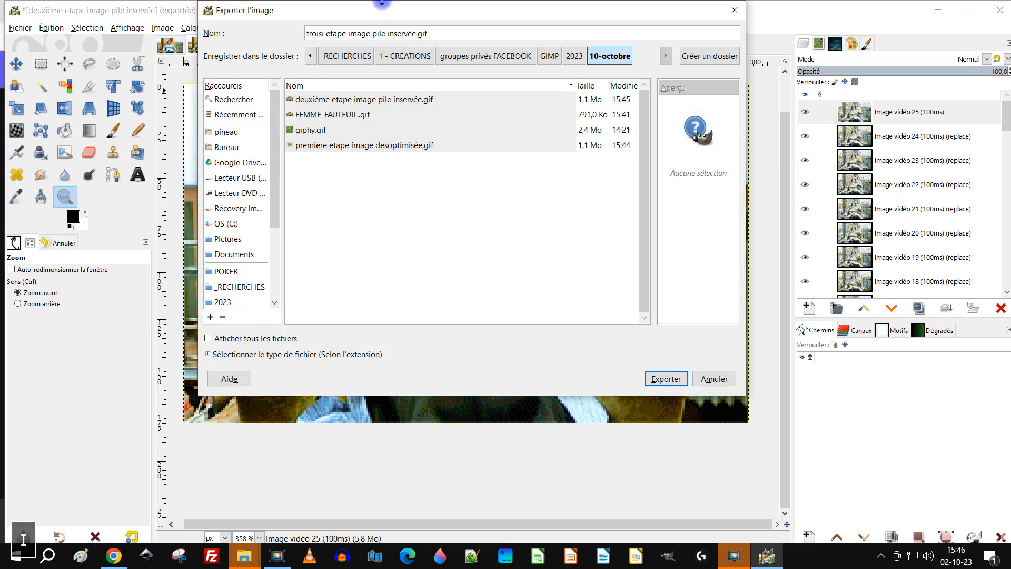
text(e)
key(Delete)
key(ctrl+Right)
key(Right)
key(shift+Right)
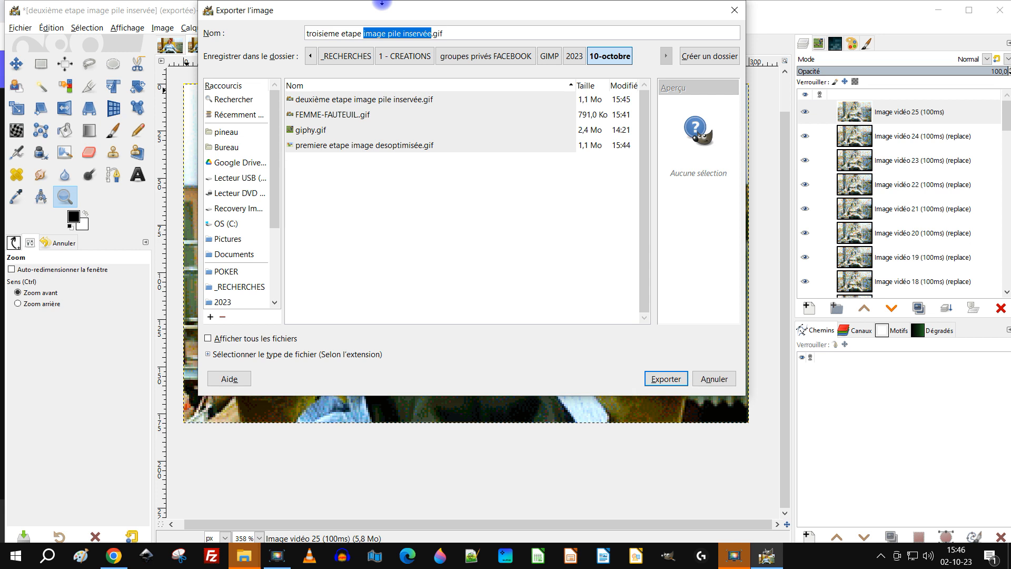
text(l'a)
key(BackSpace)
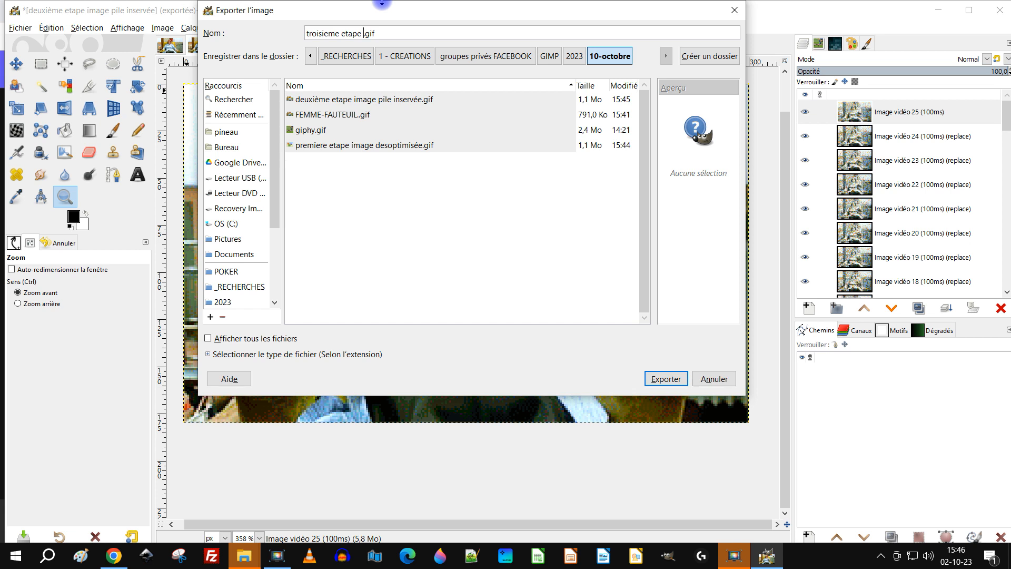
text(résultat des deux)
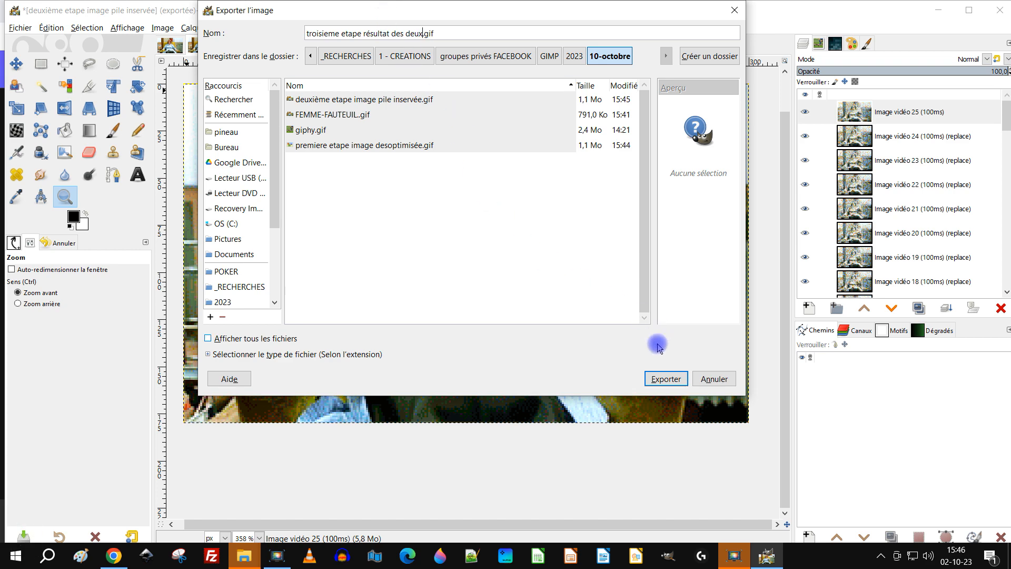
click(666, 379)
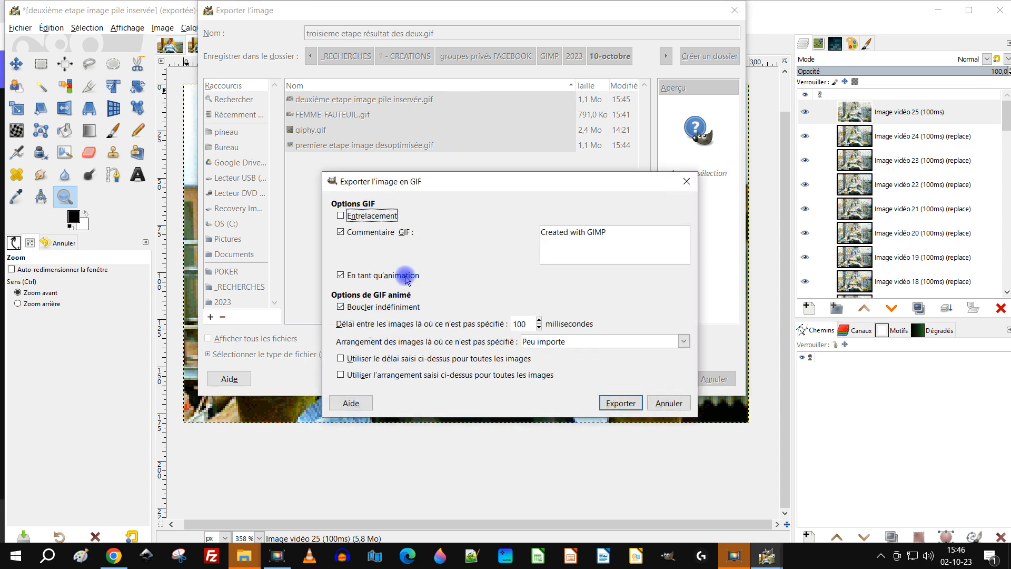
click(613, 401)
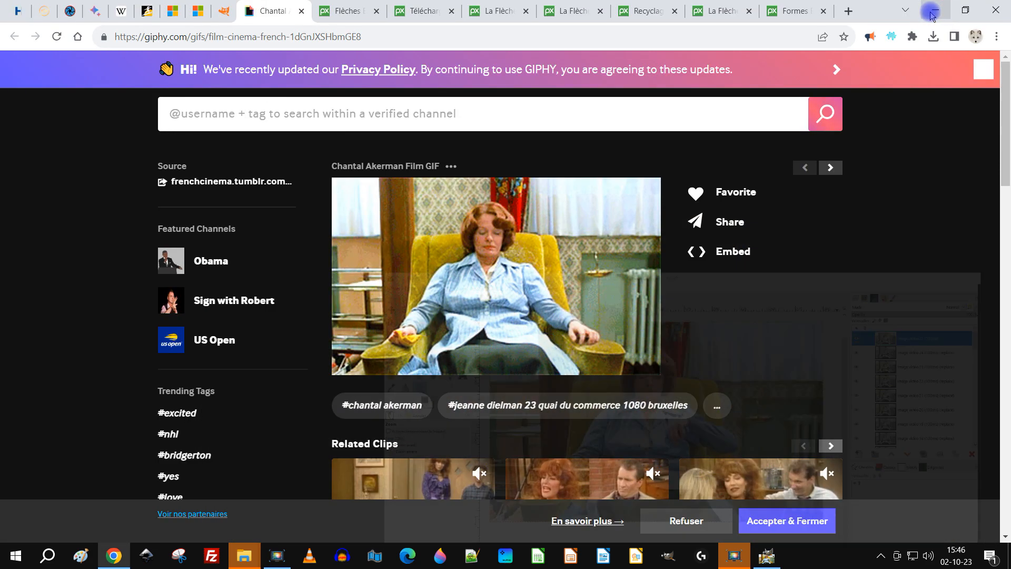
Step: Switch to the 10-octobre folder in File Explorer and preview "troisieme etape résultat des deux.gif"
click(937, 10)
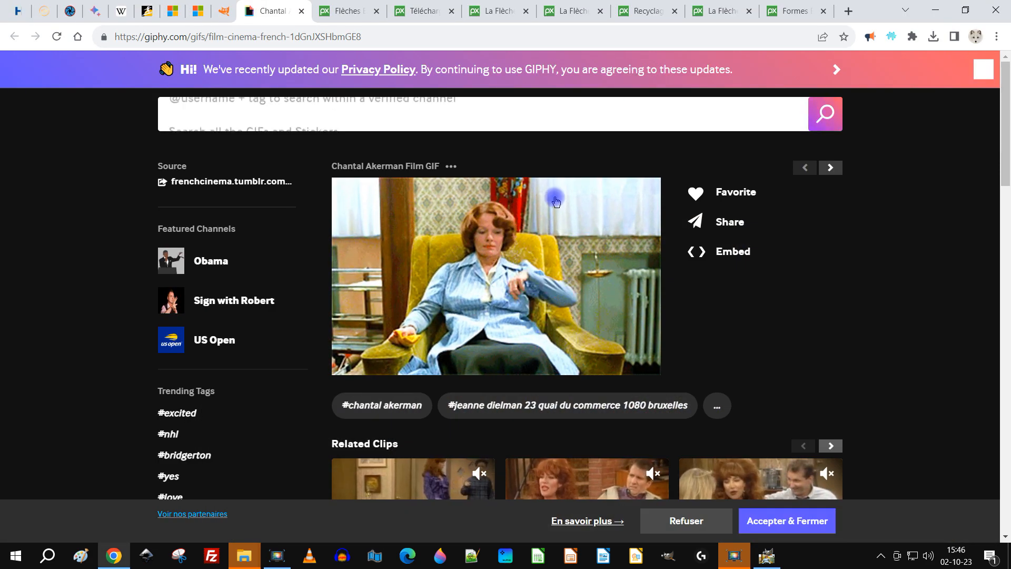
mouse_move(232, 552)
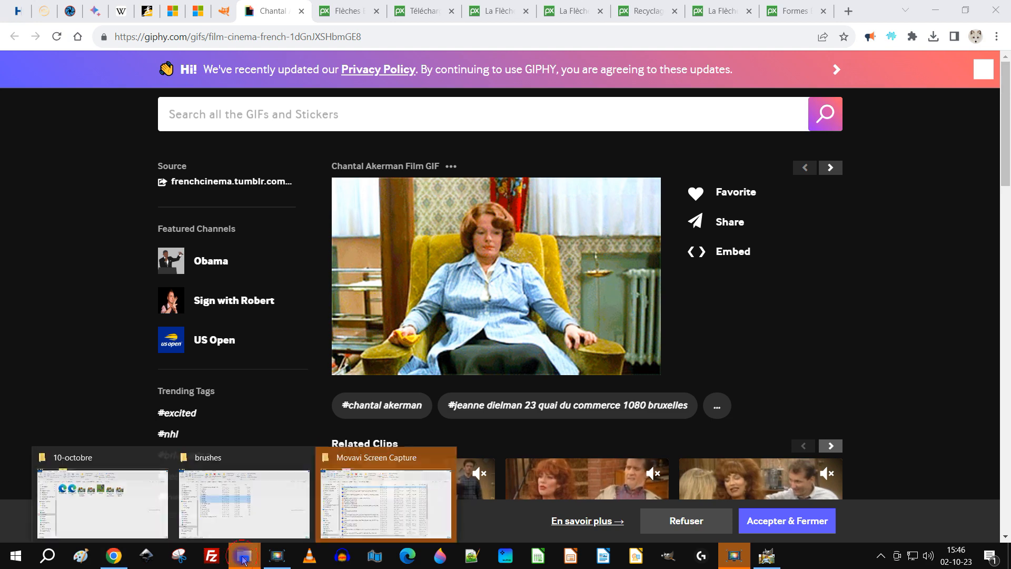
click(136, 502)
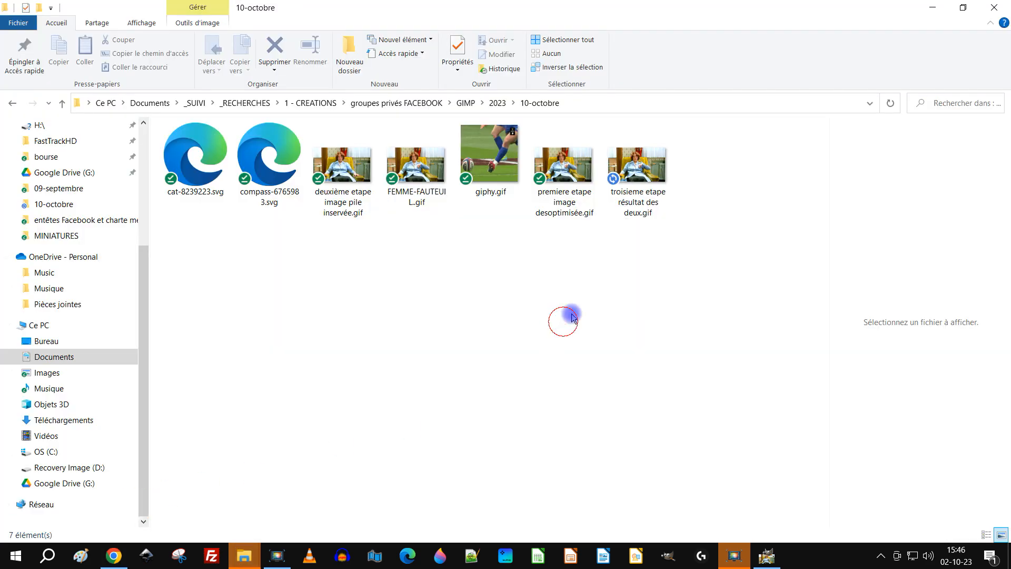
click(639, 205)
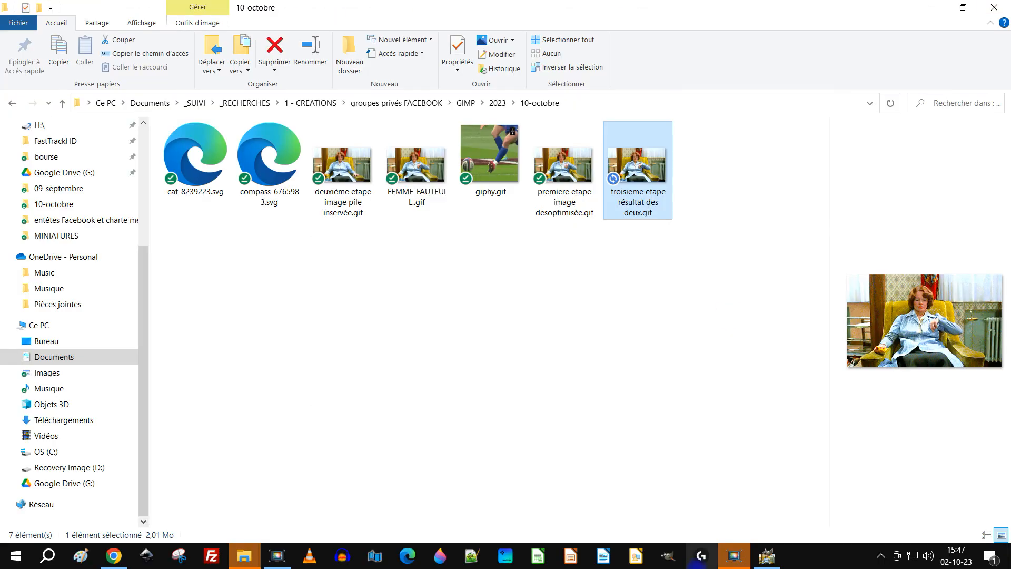
Step: Return to GIMP and close the "troisieme etape résultat des deux" image, discarding its unsaved changes
click(767, 555)
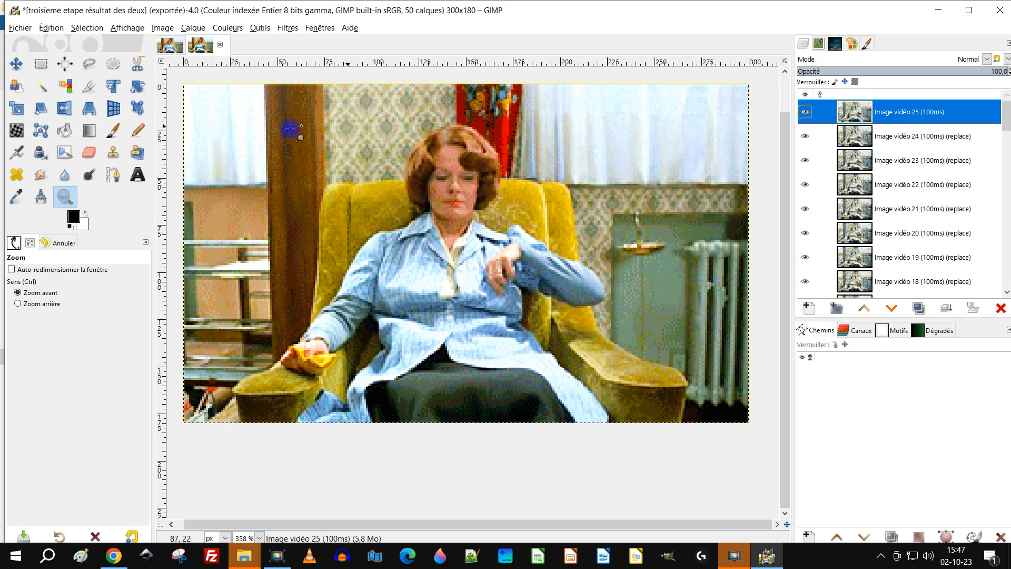
click(221, 45)
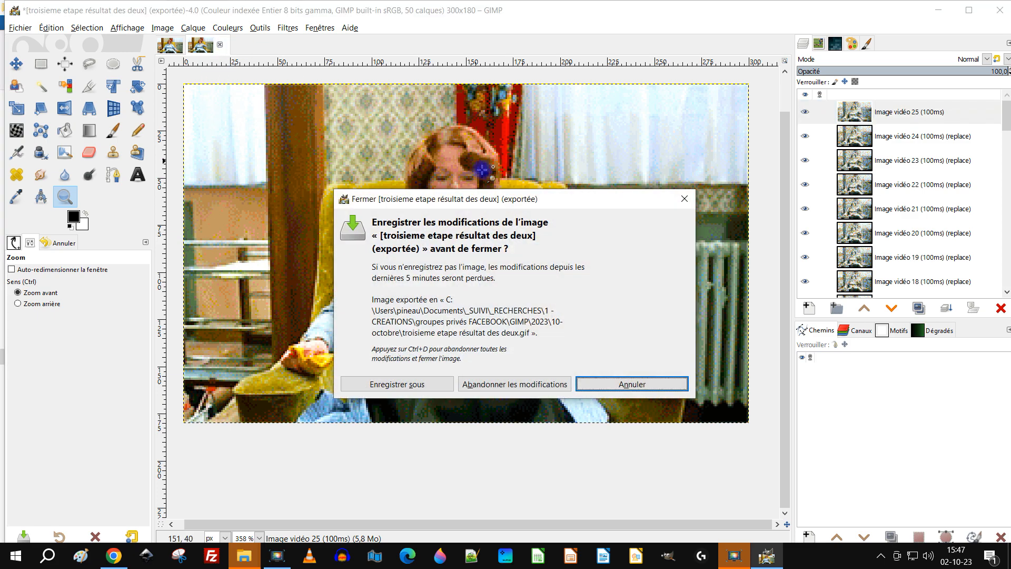
click(524, 385)
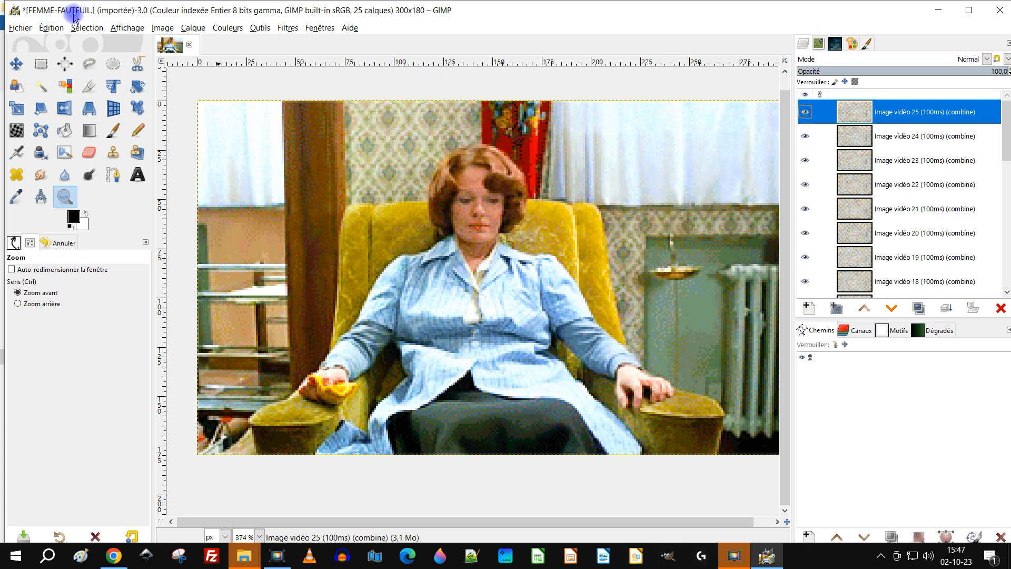
Step: Select the top layer Image vidéo 25 of the FEMME-FAUTEUIL image and reverse the order of all its layers
scroll(898, 202, down, 3)
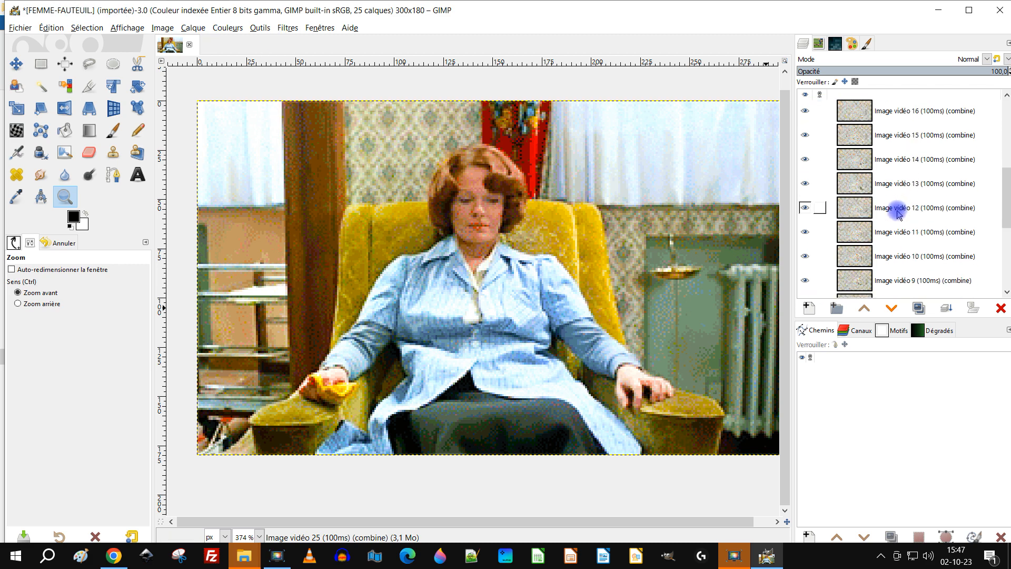
scroll(858, 179, up, 3)
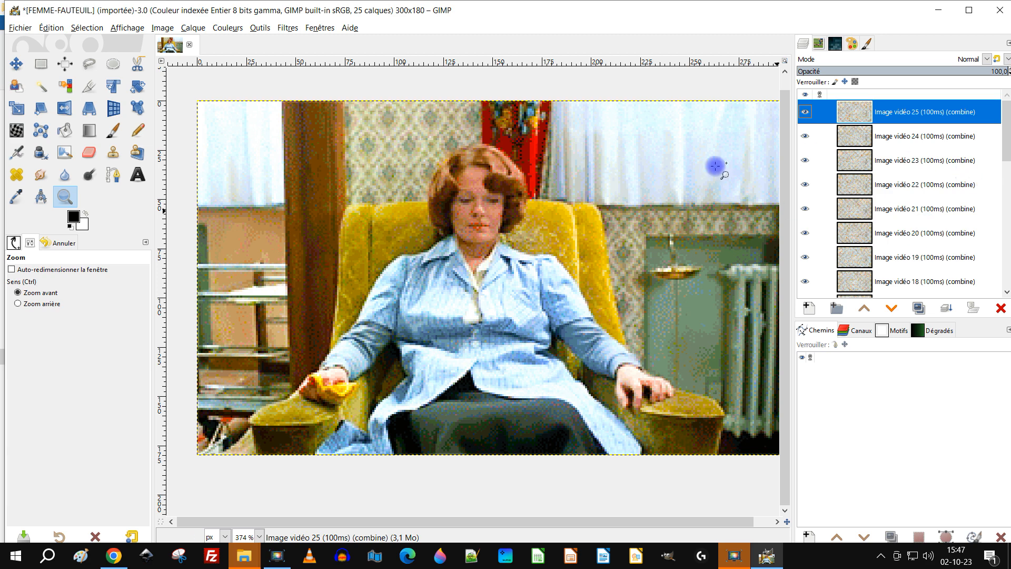
click(20, 28)
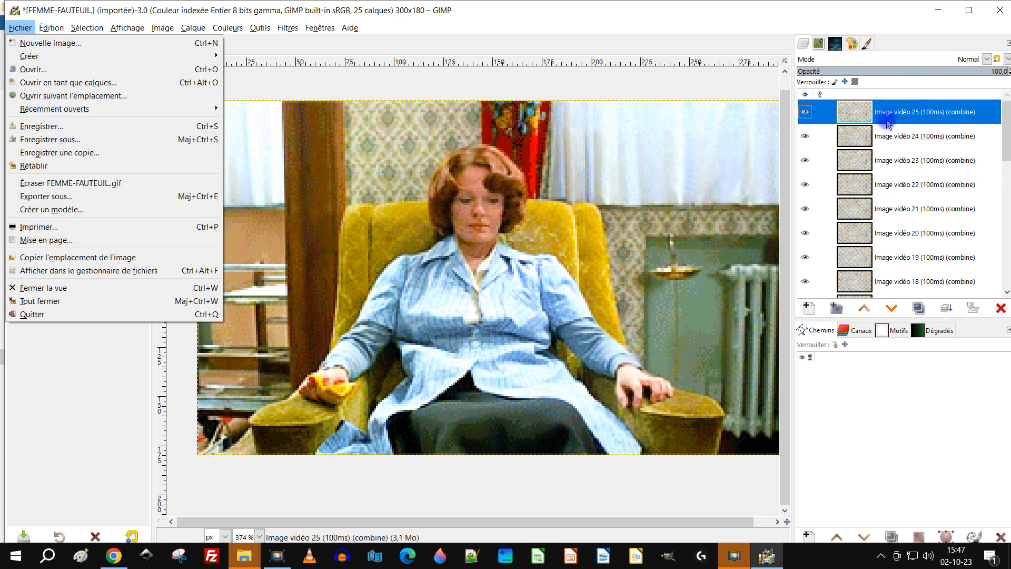
click(866, 112)
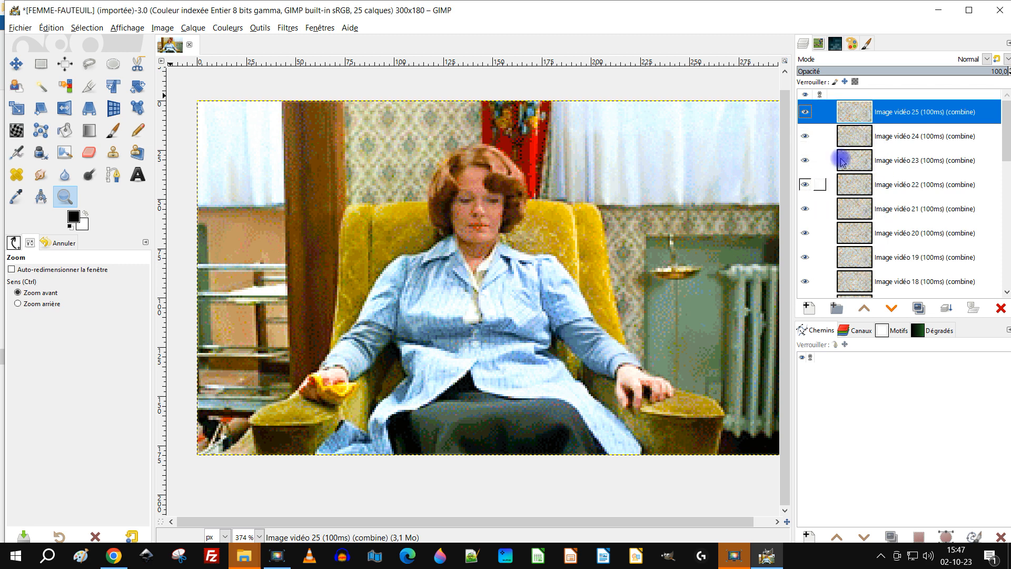
click(221, 29)
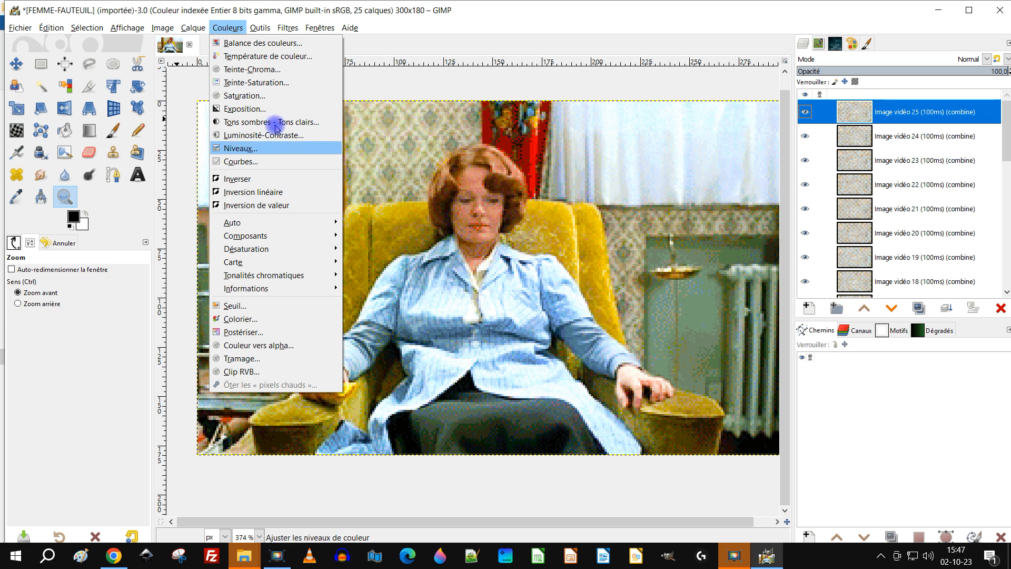
mouse_move(195, 29)
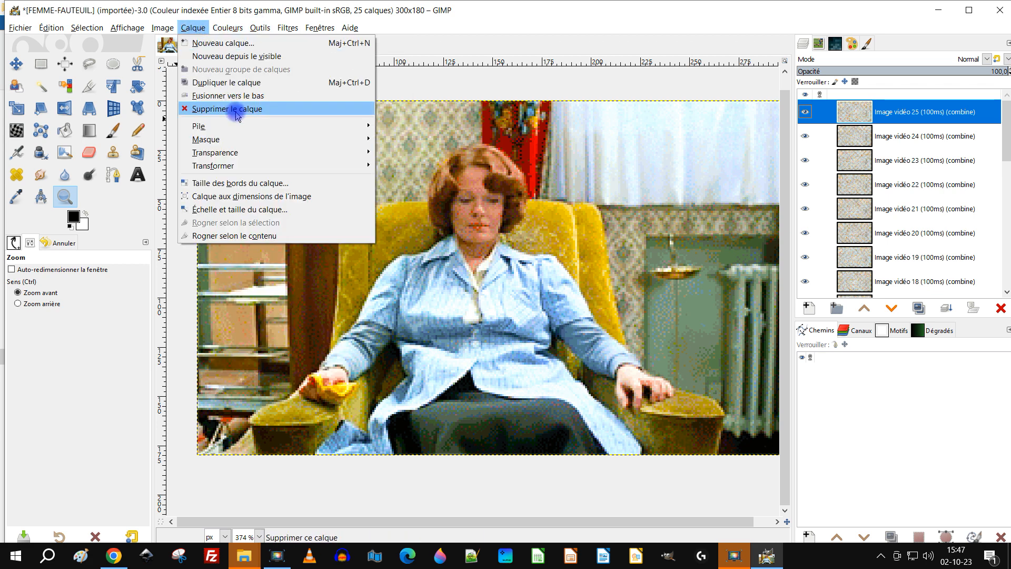
mouse_move(242, 126)
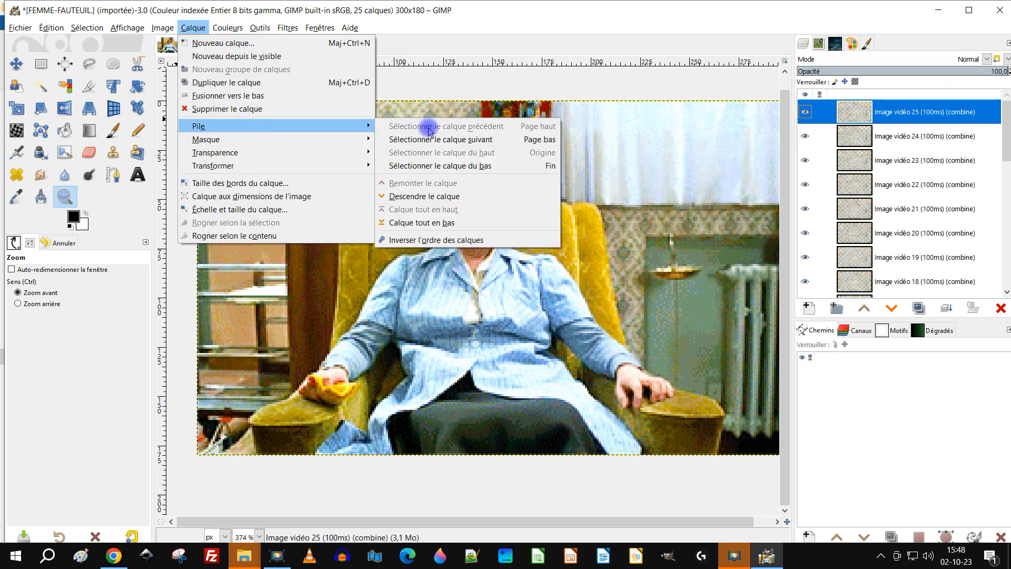
click(441, 243)
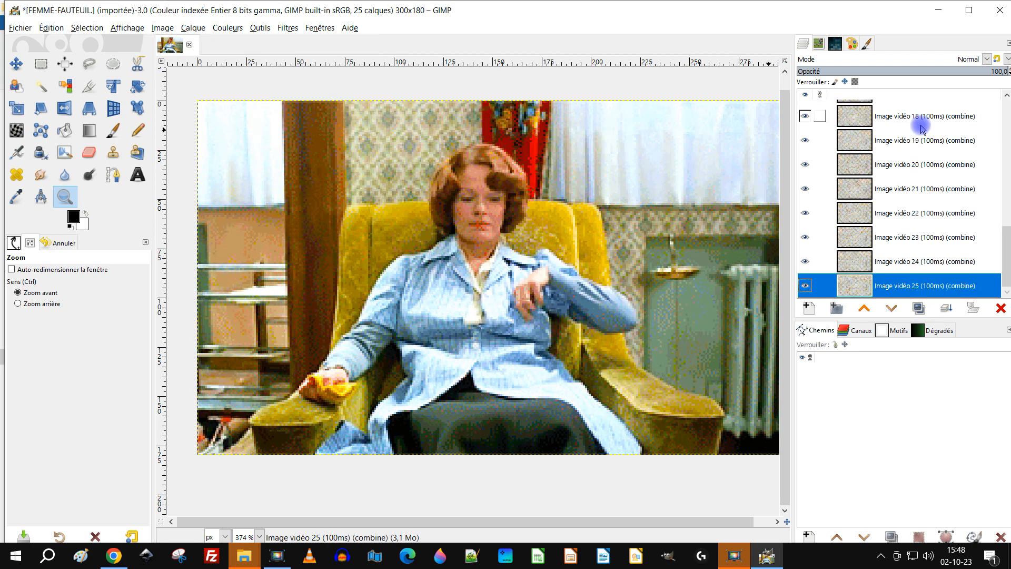
Step: Export the reversed FEMME-FAUTEUIL layers as a GIF named "FEMME-FAUTEUIL - pile inservée ..gif" in the 10-octobre folder
click(21, 28)
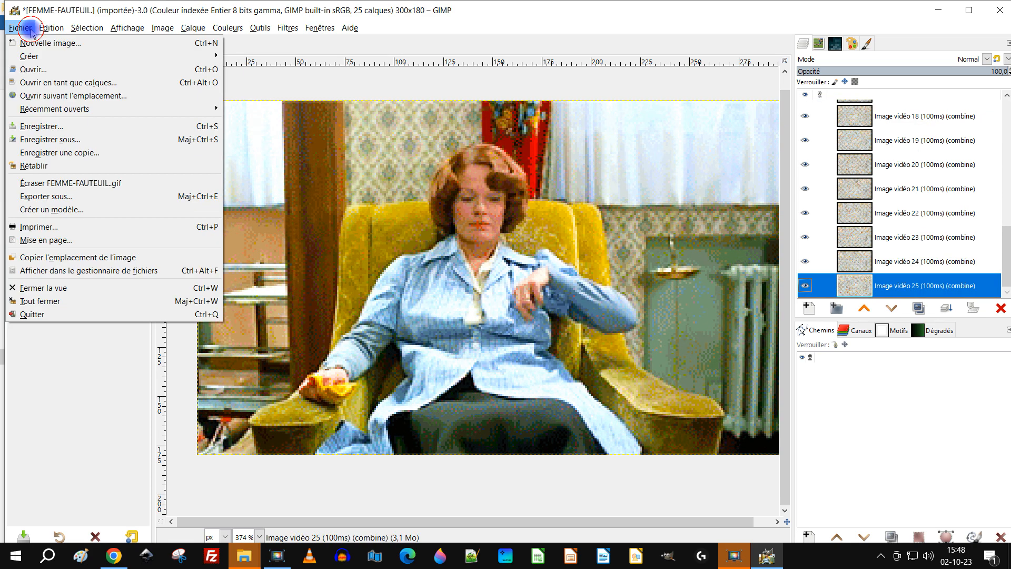
click(99, 196)
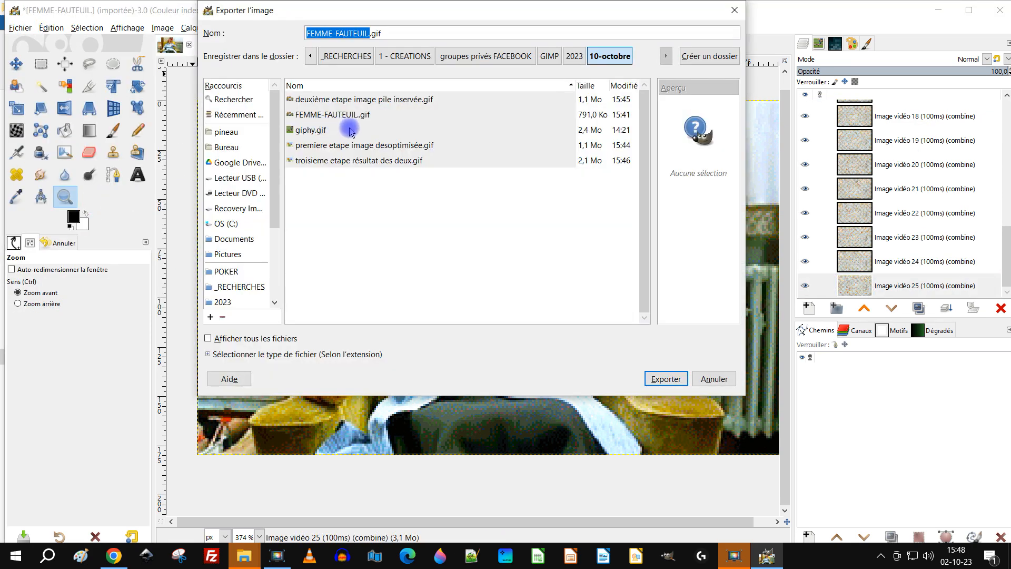
click(362, 33)
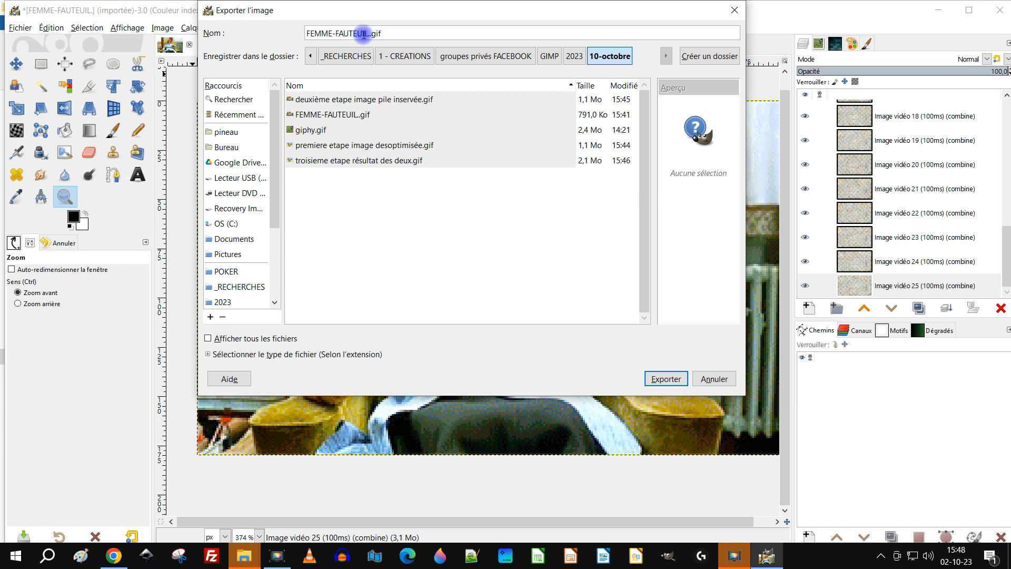
key(Right)
text(- )
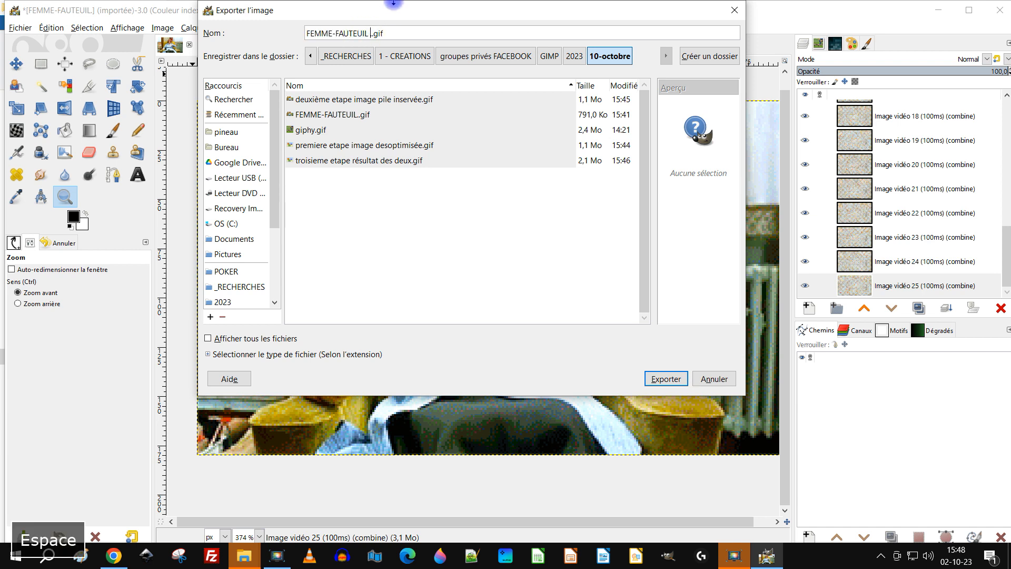
text(ins)
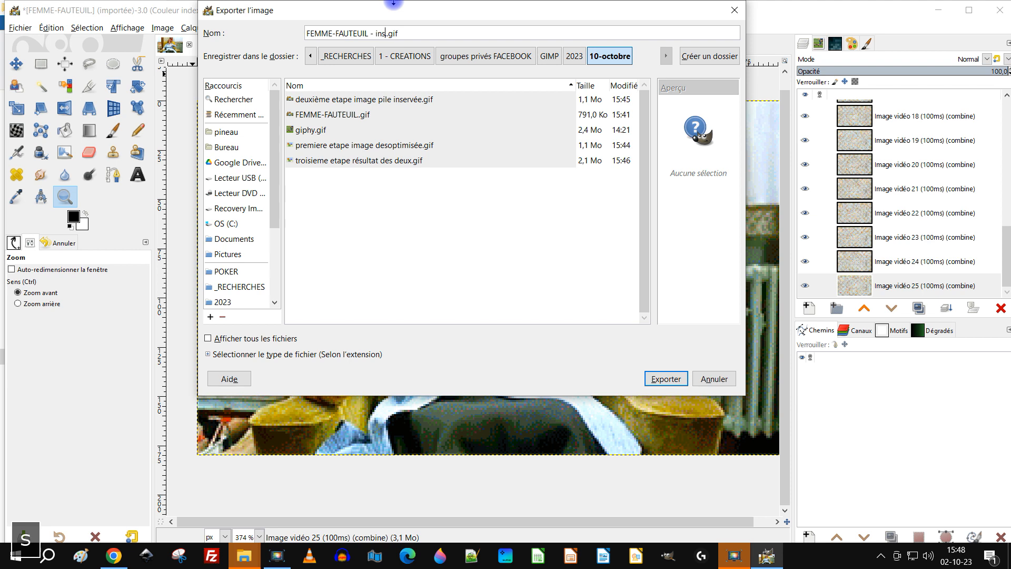
text(ervée)
key(ctrl+Left)
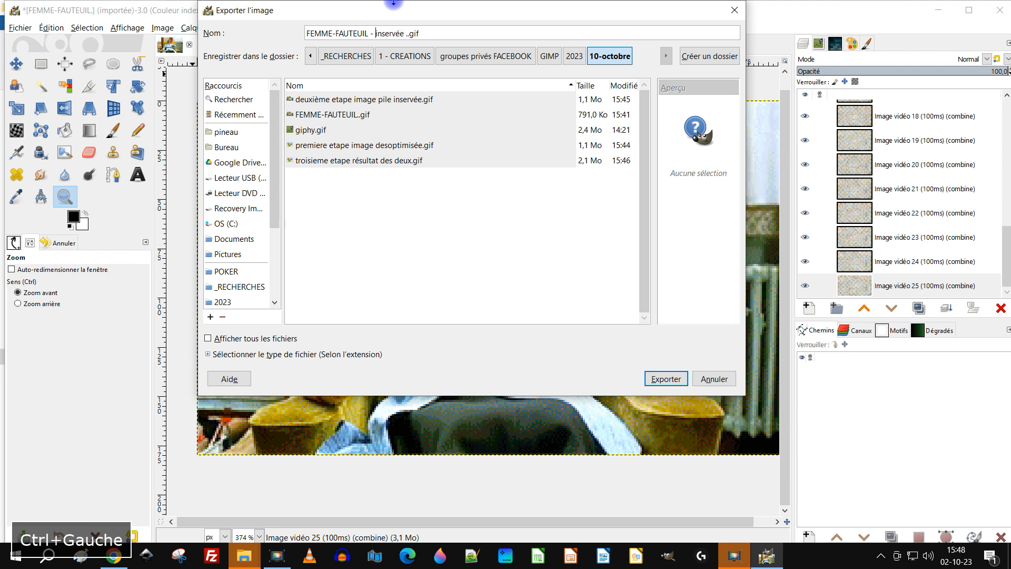
text(pile)
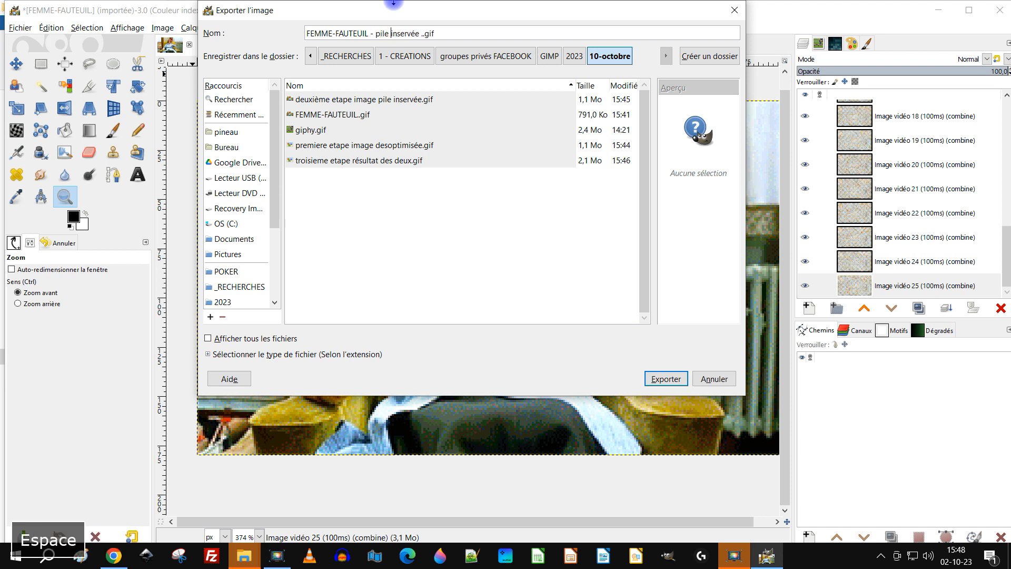
click(655, 378)
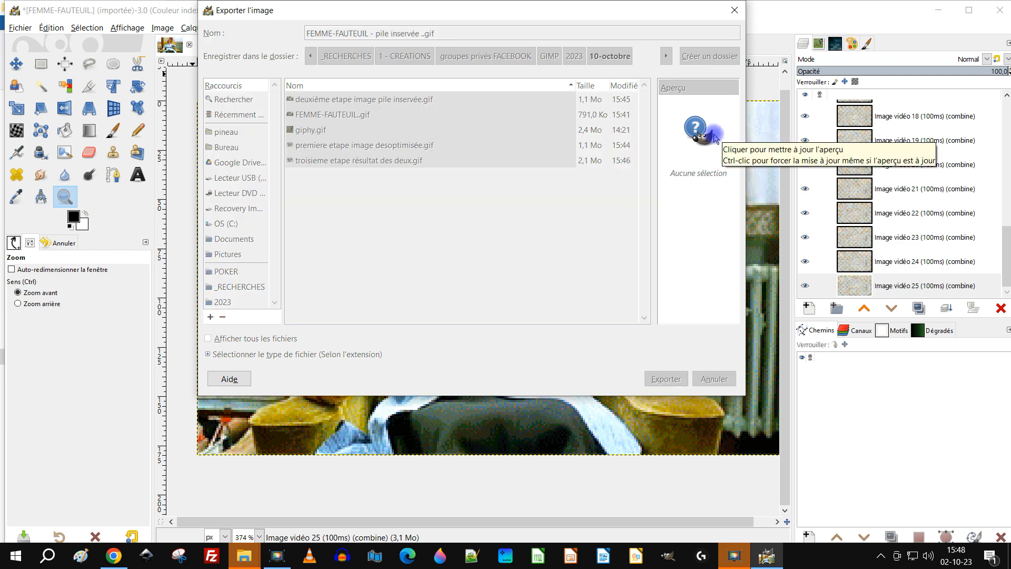
click(619, 404)
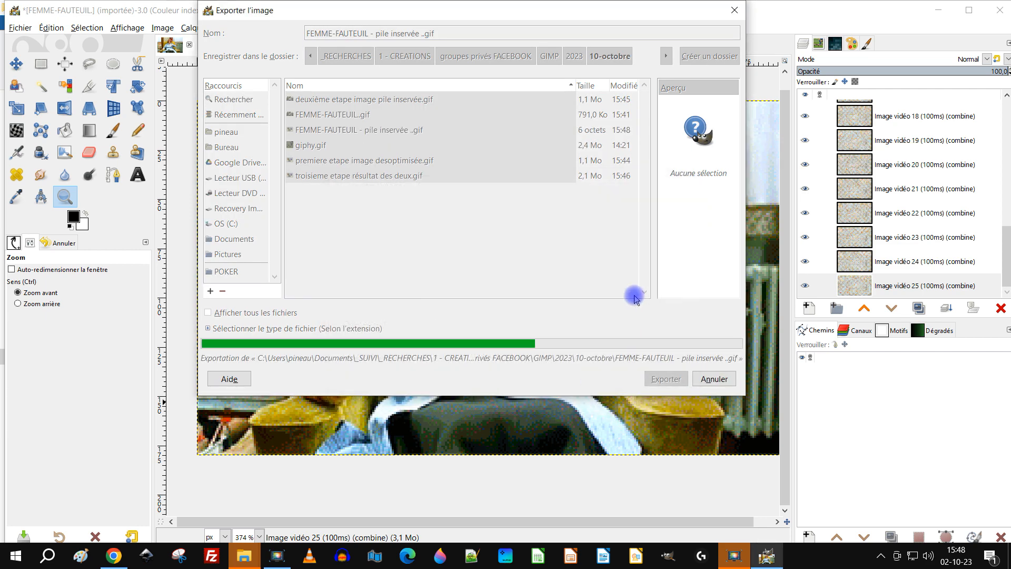
Step: Undo the layer-order reversal and select the top layer Image vidéo 25
scroll(889, 163, up, 10)
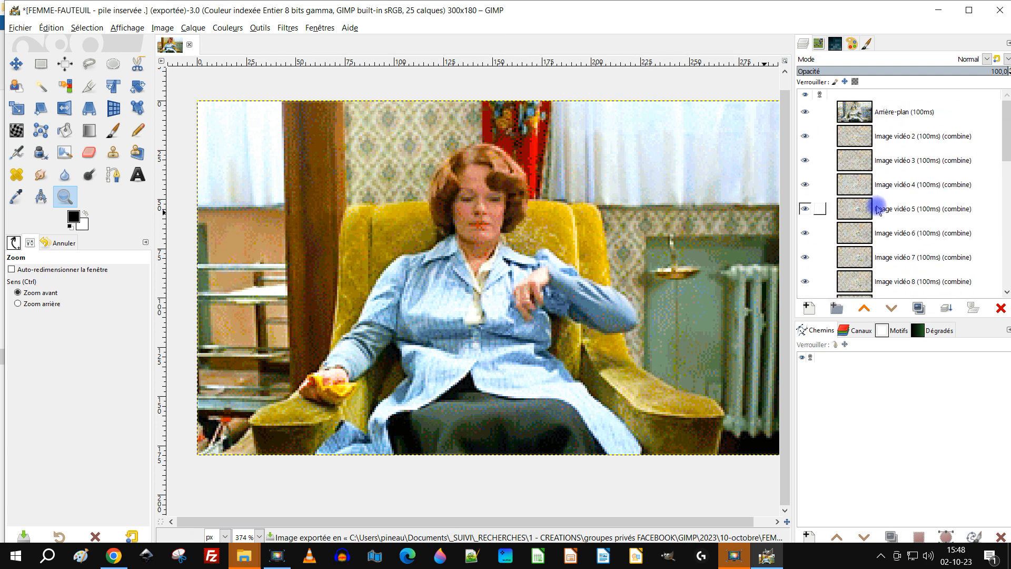
click(851, 120)
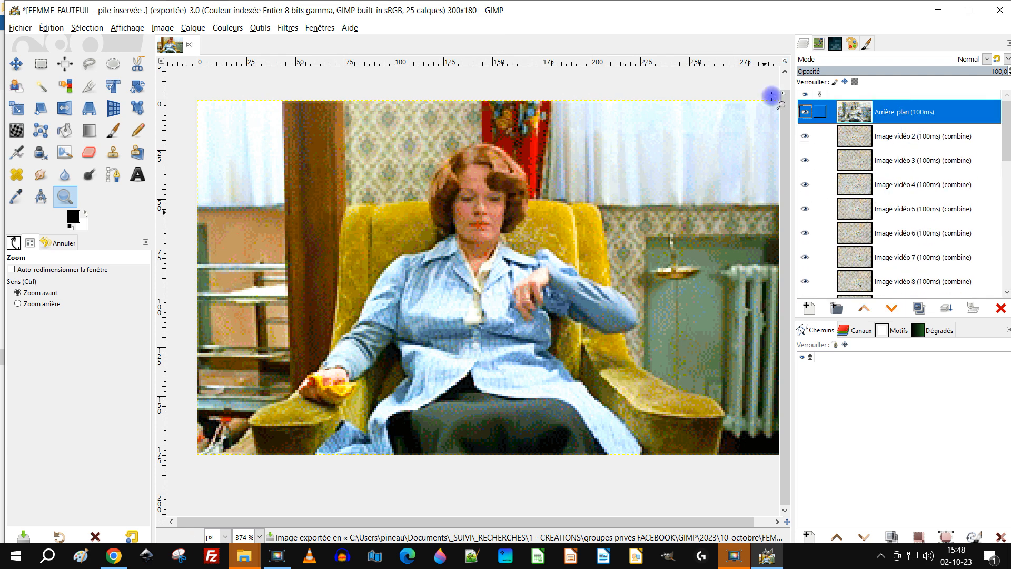
click(50, 28)
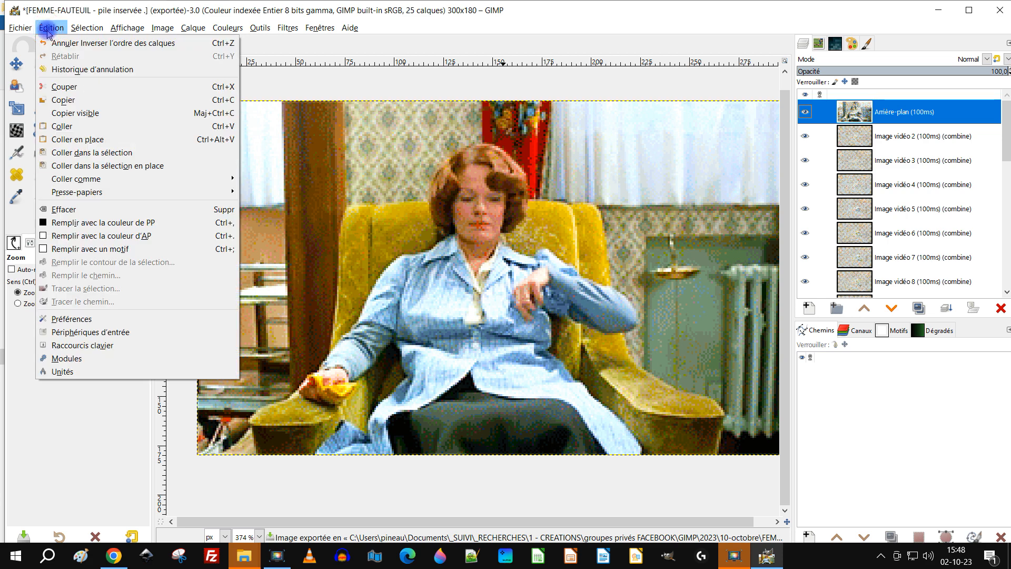
click(81, 44)
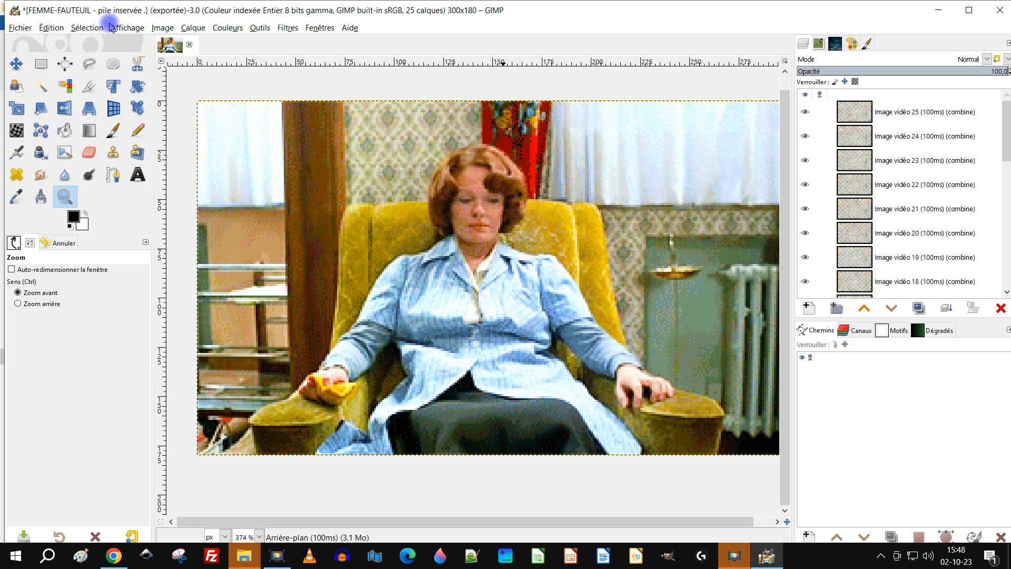
click(869, 115)
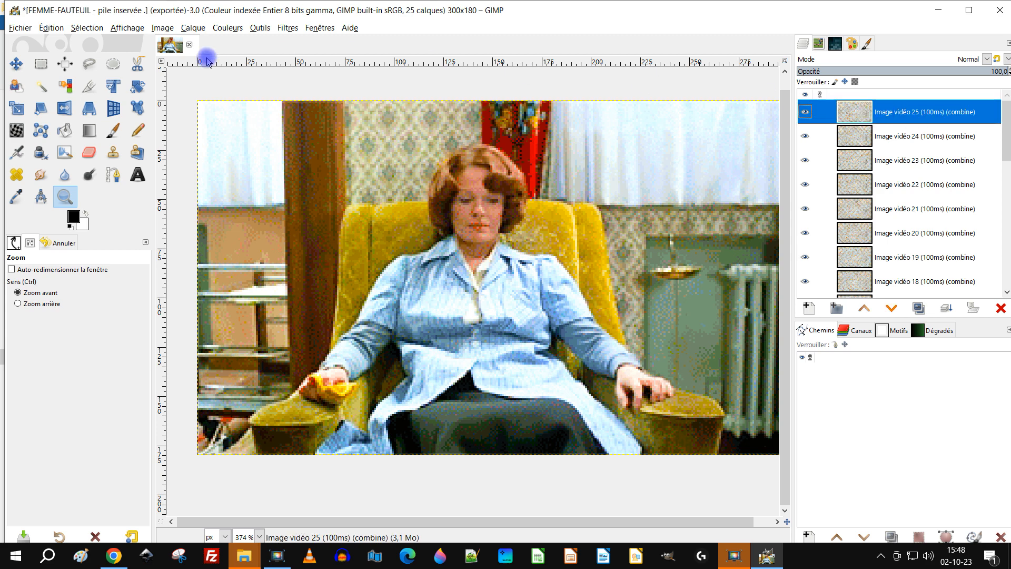
Step: Open "FEMME-FAUTEUIL - pile inservée ..gif" from the 10-octobre folder as layers above the current image's frames
click(17, 29)
mouse_move(41, 33)
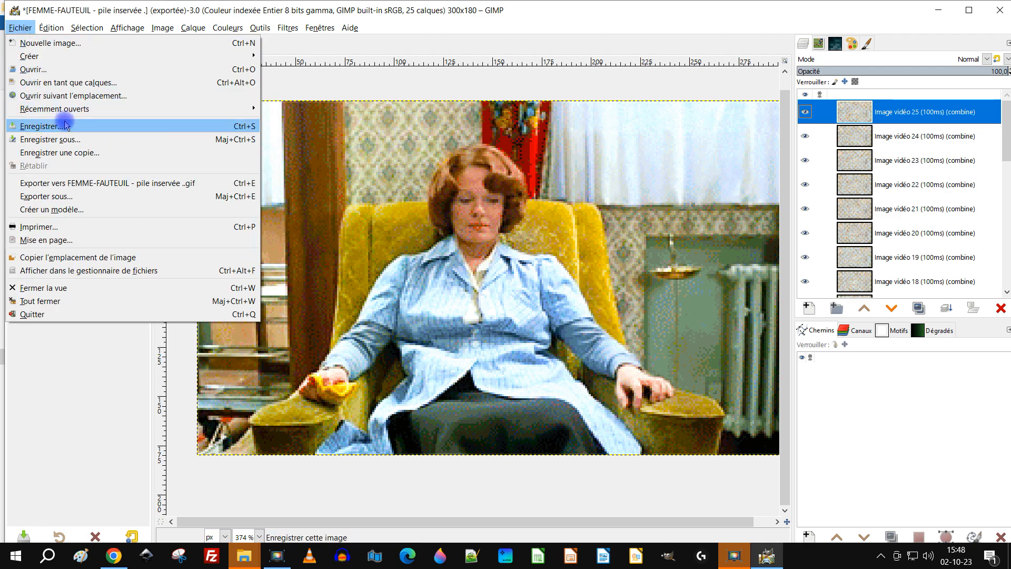
click(75, 83)
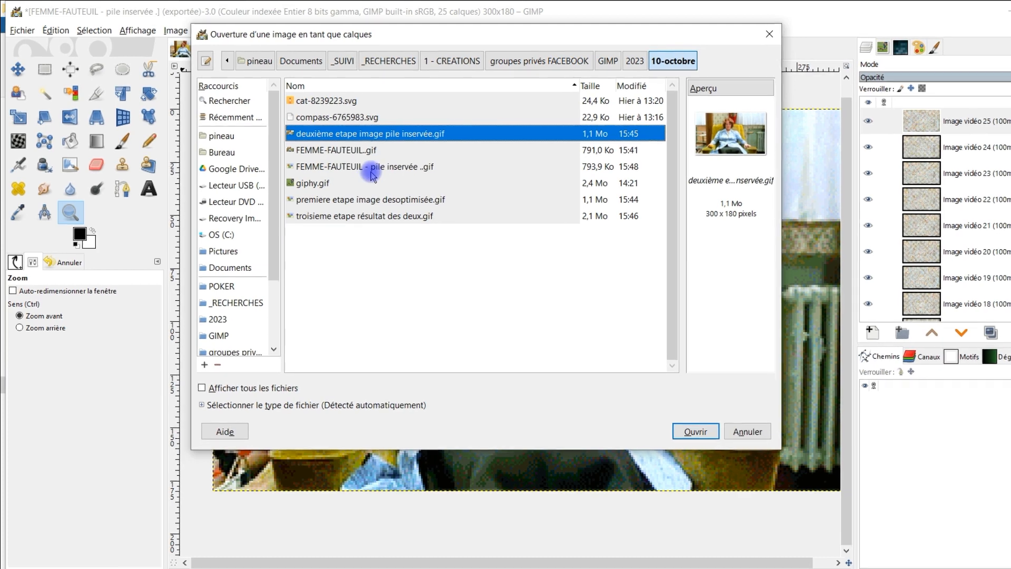
click(392, 169)
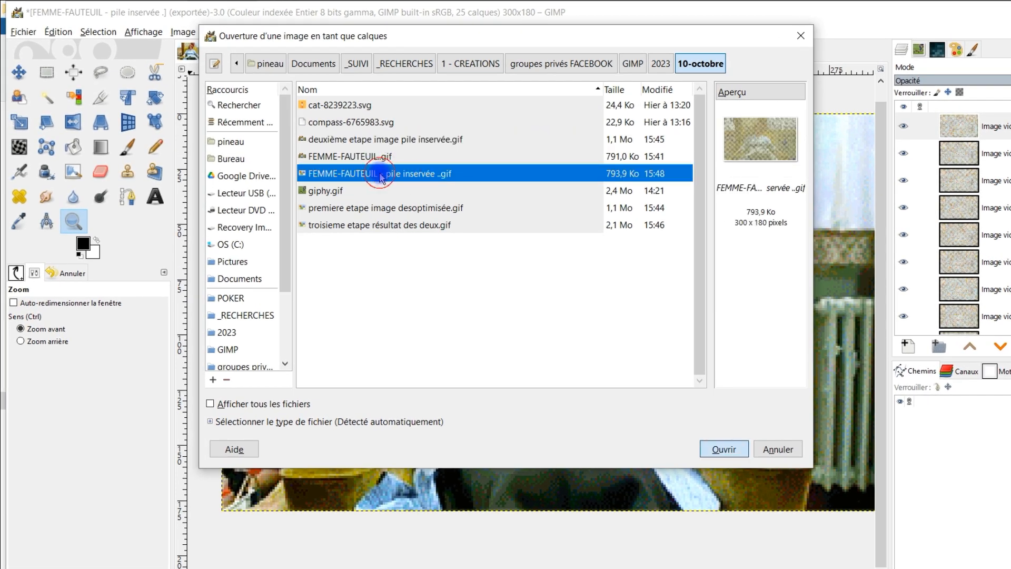
double_click(381, 175)
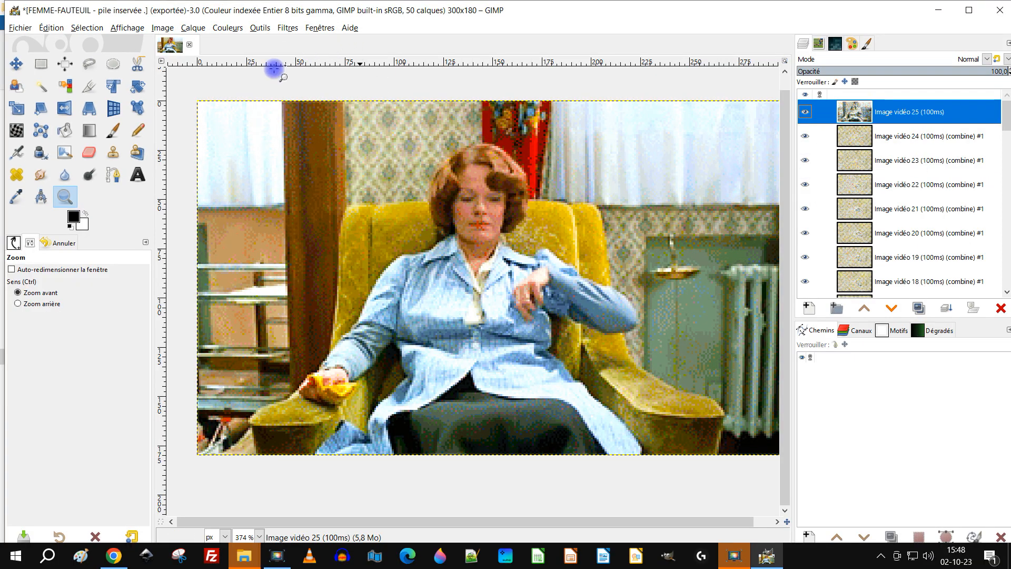
Step: Play back the combined FEMME-FAUTEUIL layers as an animation to check the back-and-forth motion
click(288, 28)
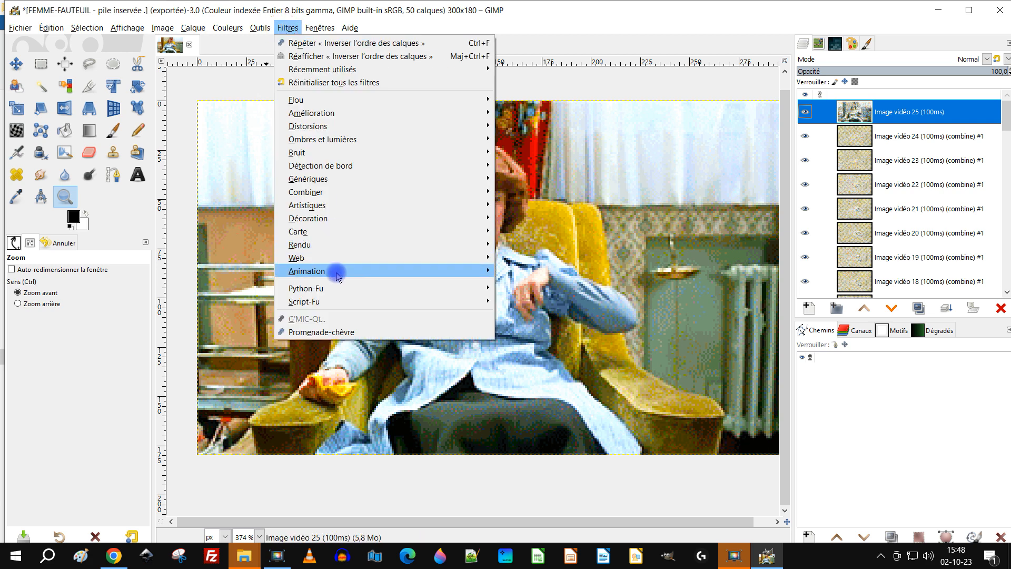
mouse_move(387, 271)
click(573, 345)
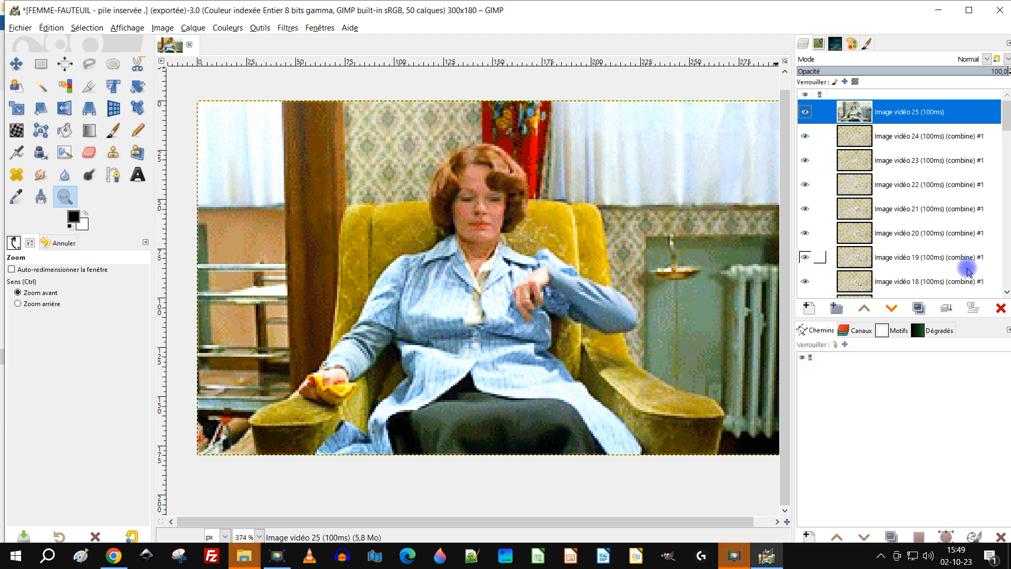
Step: Export the combined layers as an endlessly looping animated GIF named "FEMME-FAUTEUIL - résultat sans désoptimisation.gif" in the 10-octobre folder
click(19, 31)
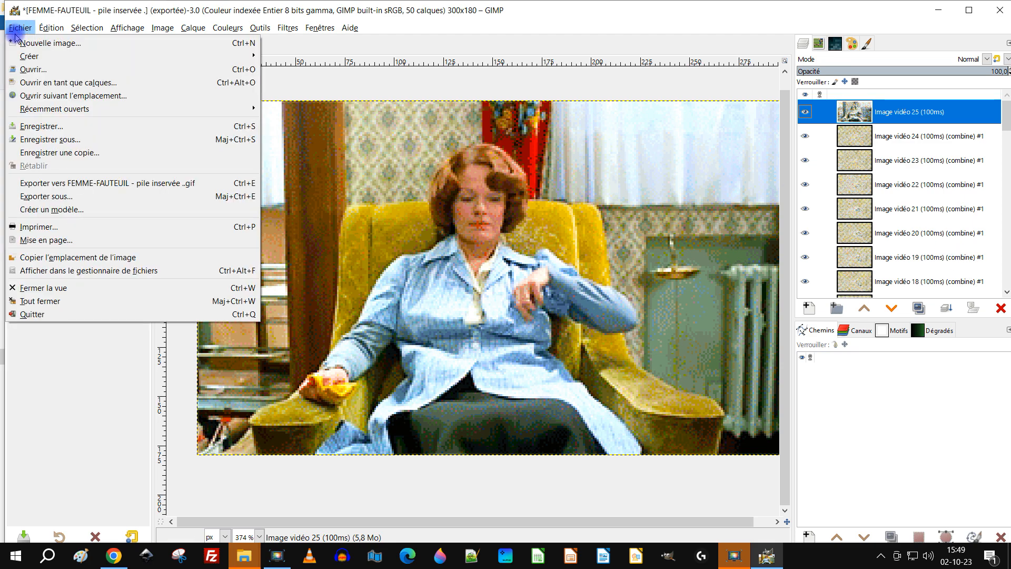
click(74, 197)
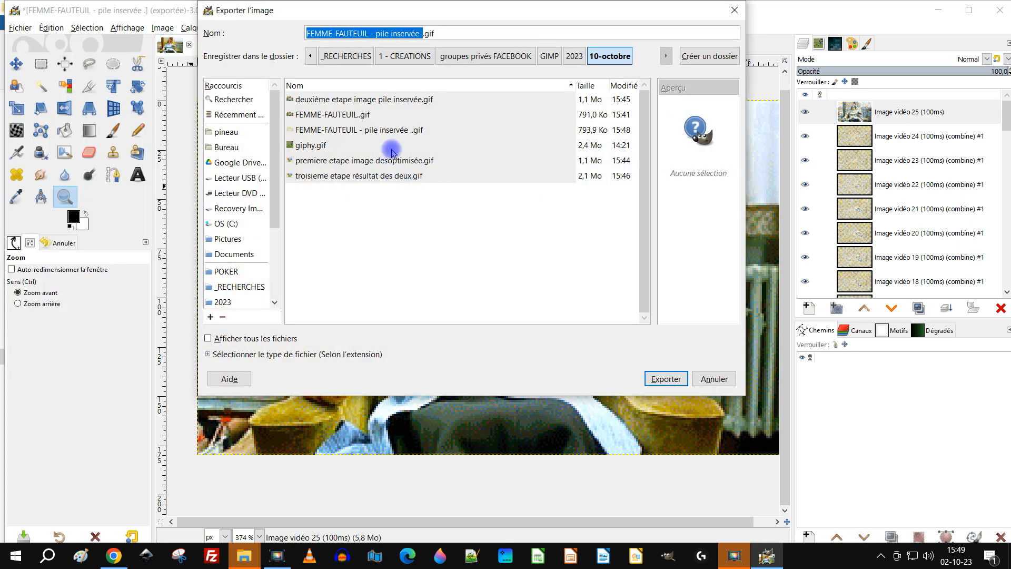
click(383, 177)
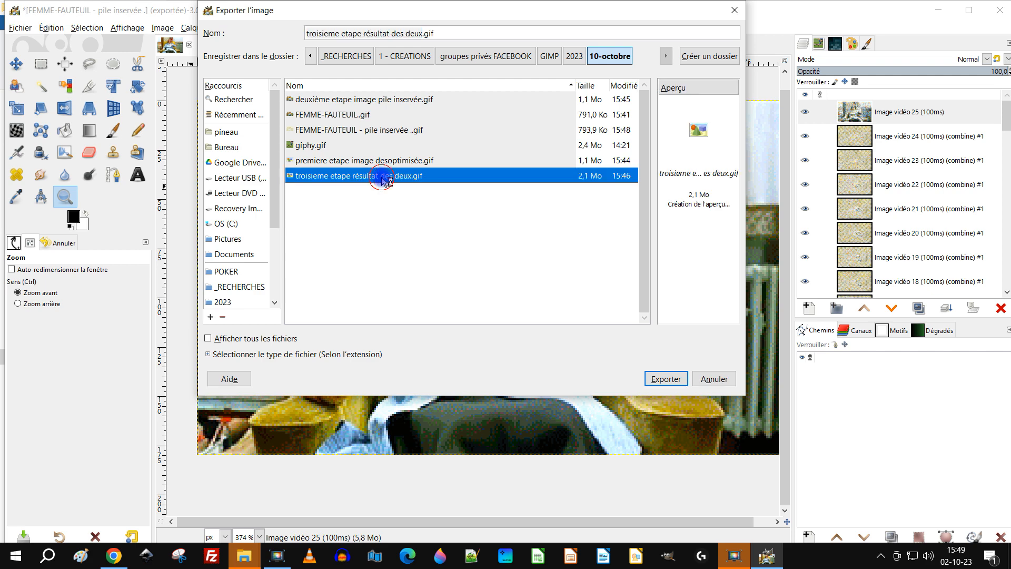
click(371, 133)
click(385, 30)
drag(377, 35, 409, 38)
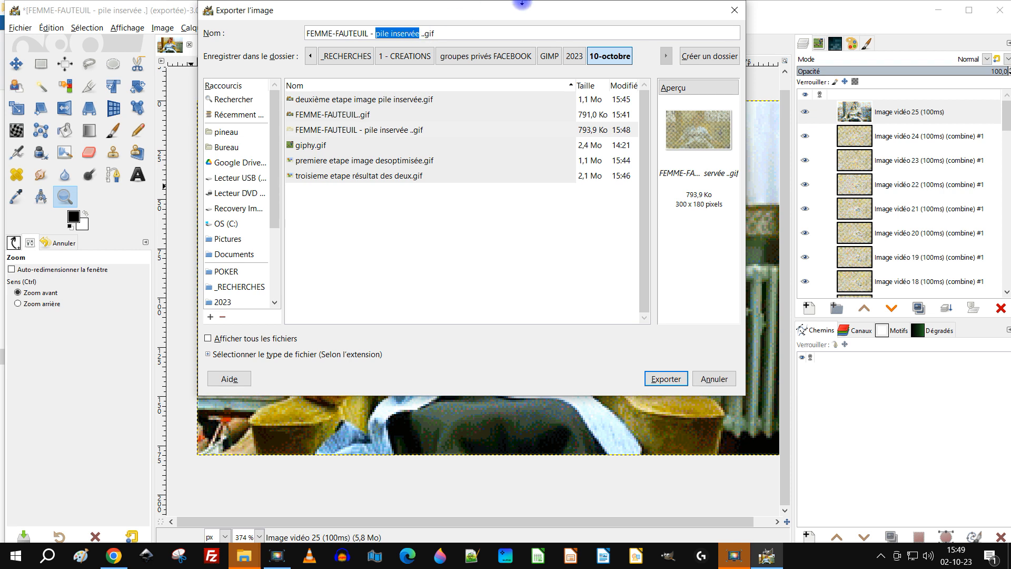
text(résultat sans désoptimisation)
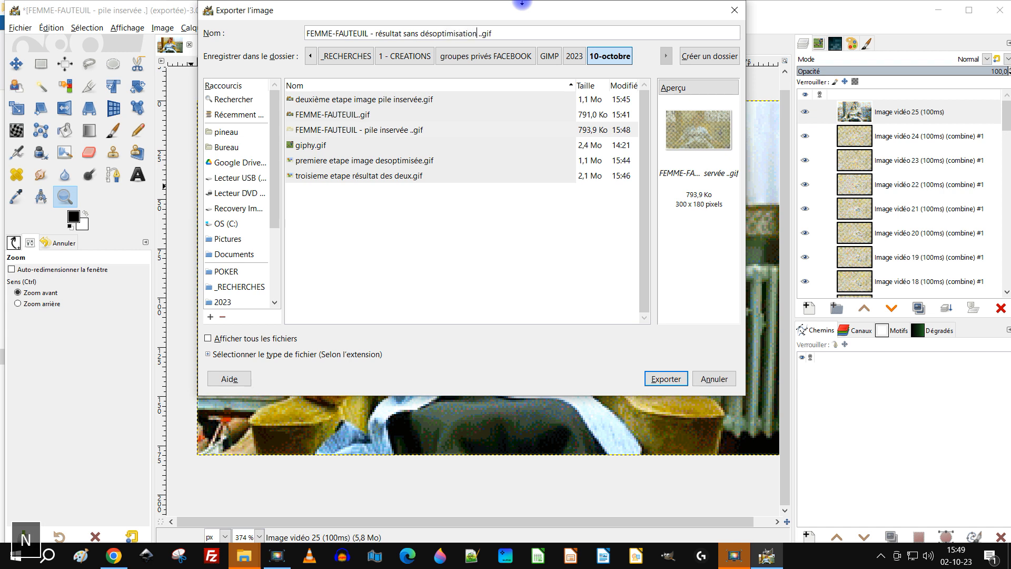
key(Delete)
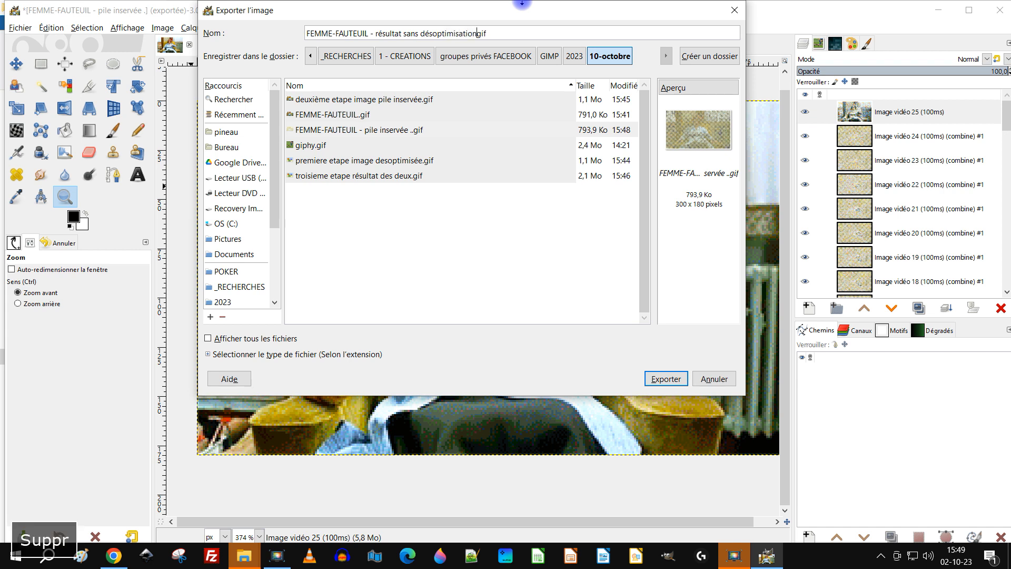
text(.)
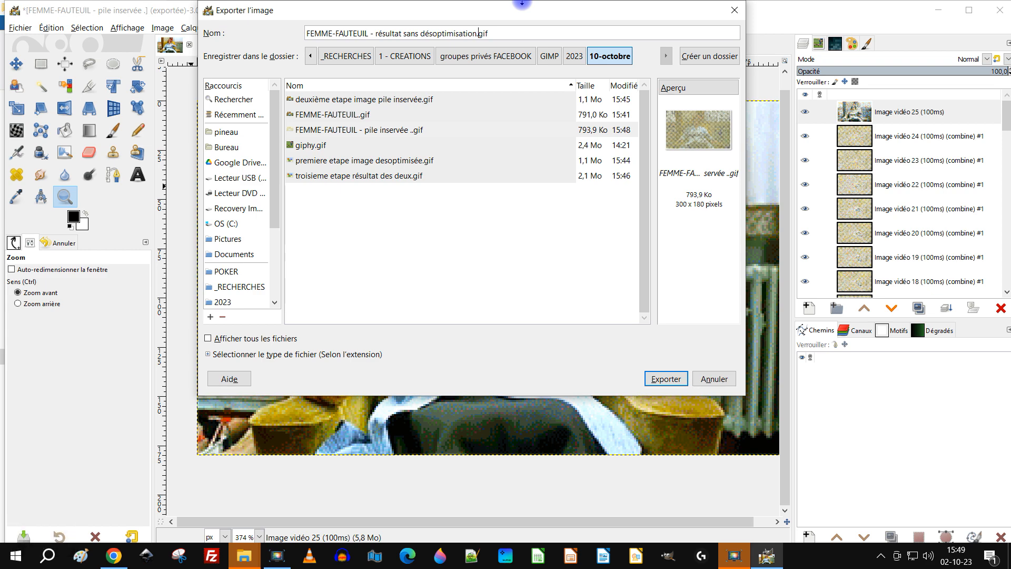
key(Return)
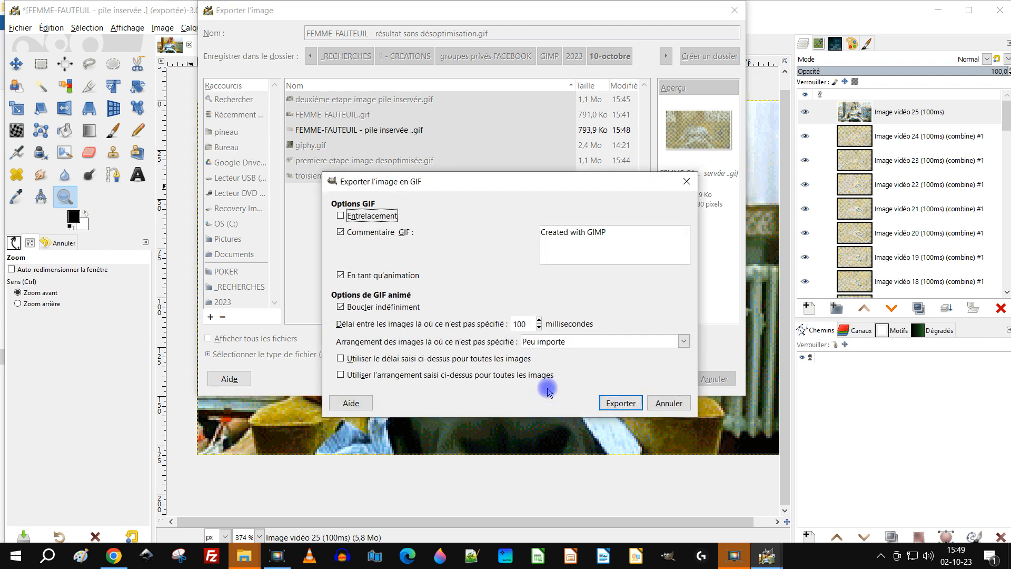
click(620, 403)
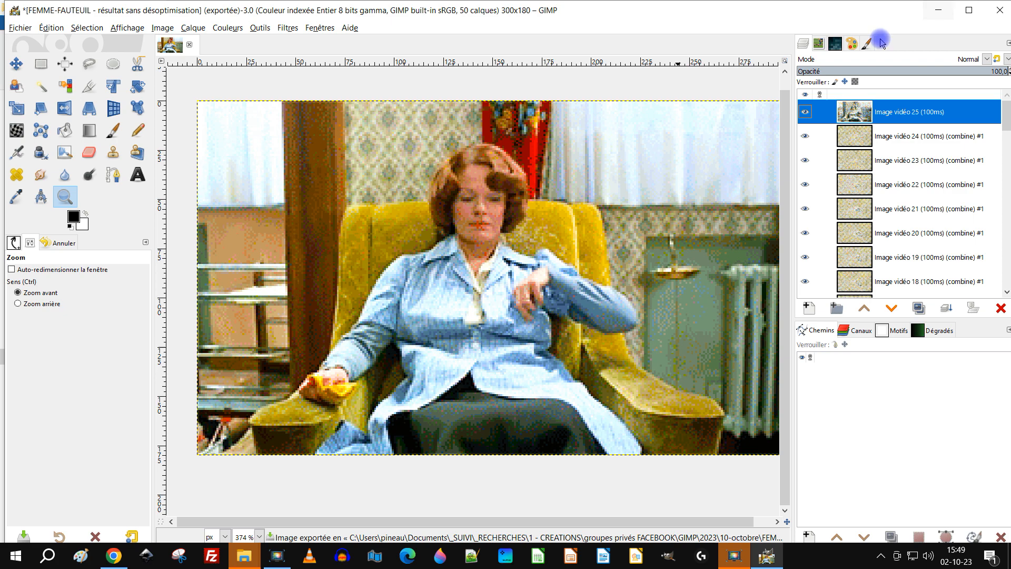
Step: Close the exported image, discarding its unsaved changes, and switch to the 10-octobre folder in File Explorer
click(189, 44)
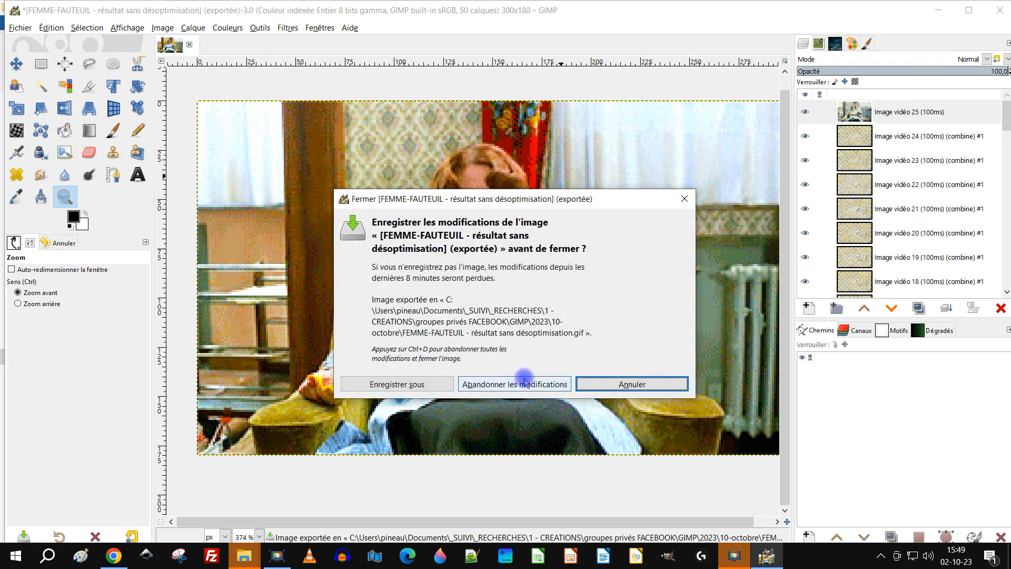
click(521, 379)
click(243, 555)
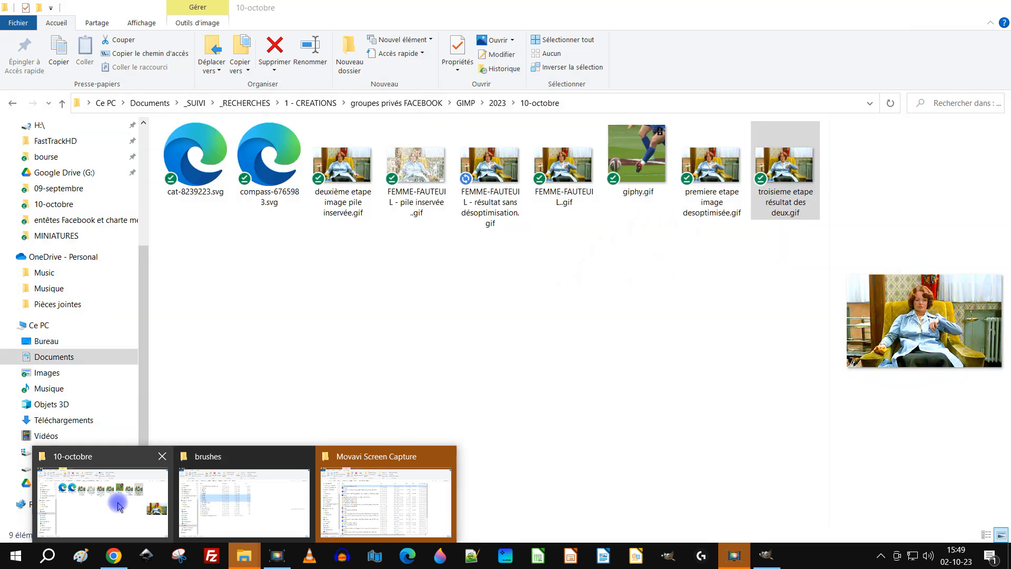
click(106, 500)
click(508, 276)
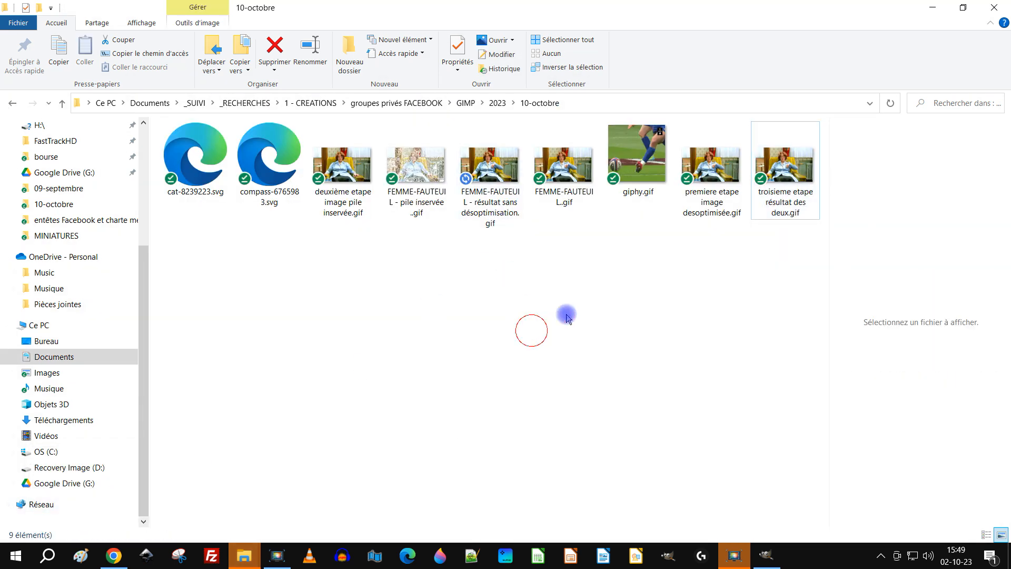
Step: Compare the file sizes and previews of "FEMME-FAUTEUIL - résultat sans désoptimisation.gif" and "troisieme etape résultat des deux.gif"
click(495, 214)
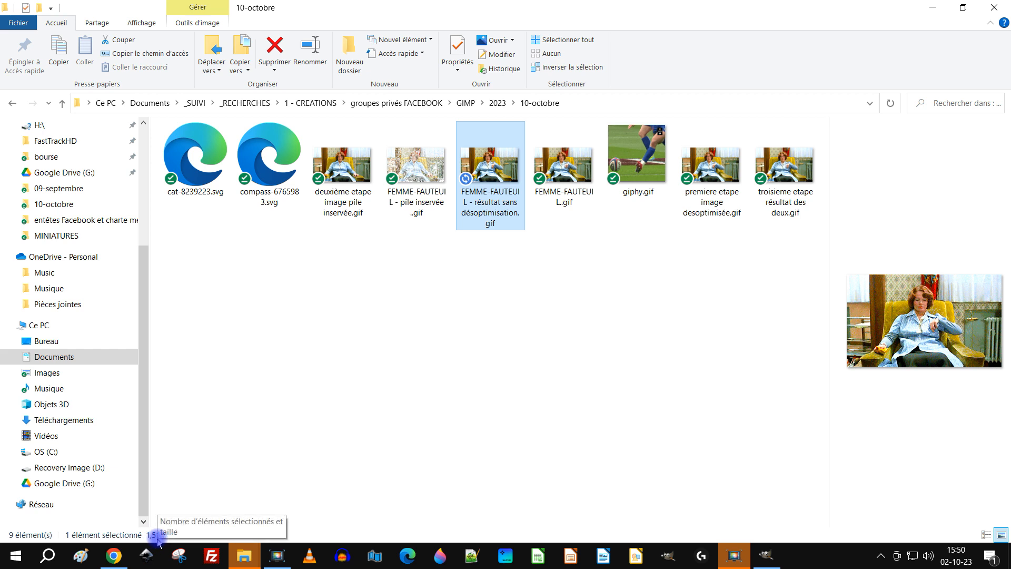
click(784, 180)
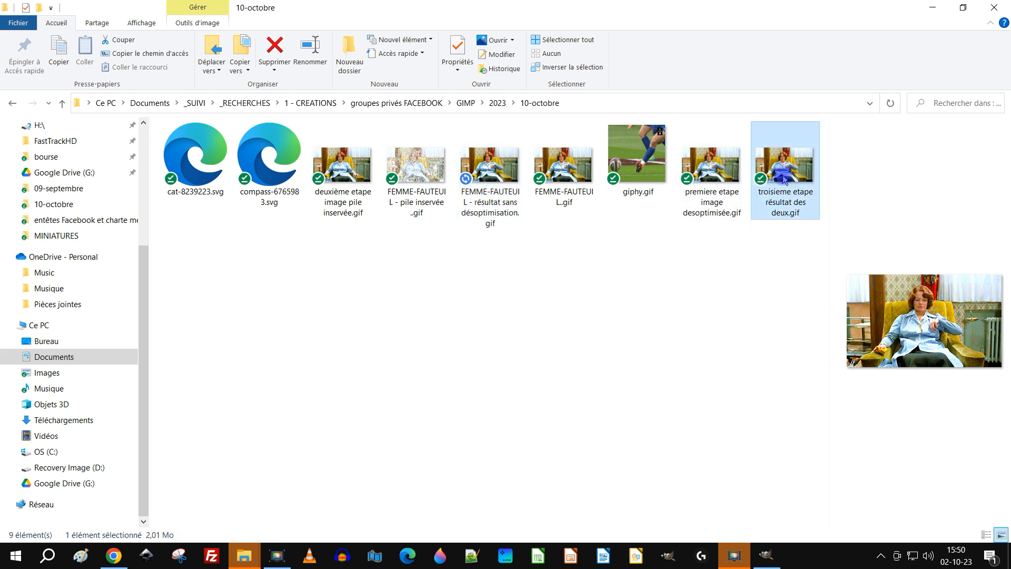
mouse_move(785, 221)
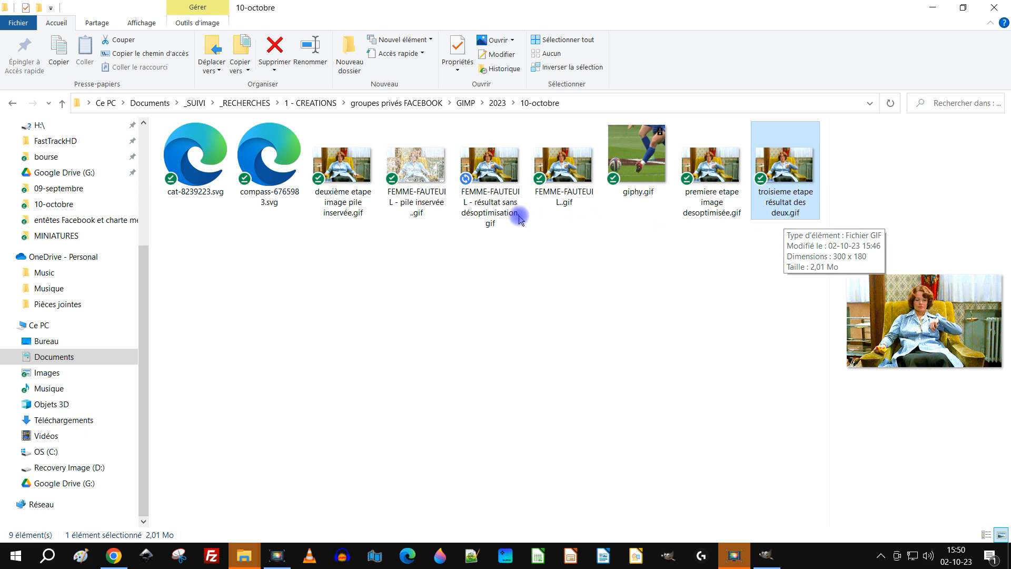
click(508, 200)
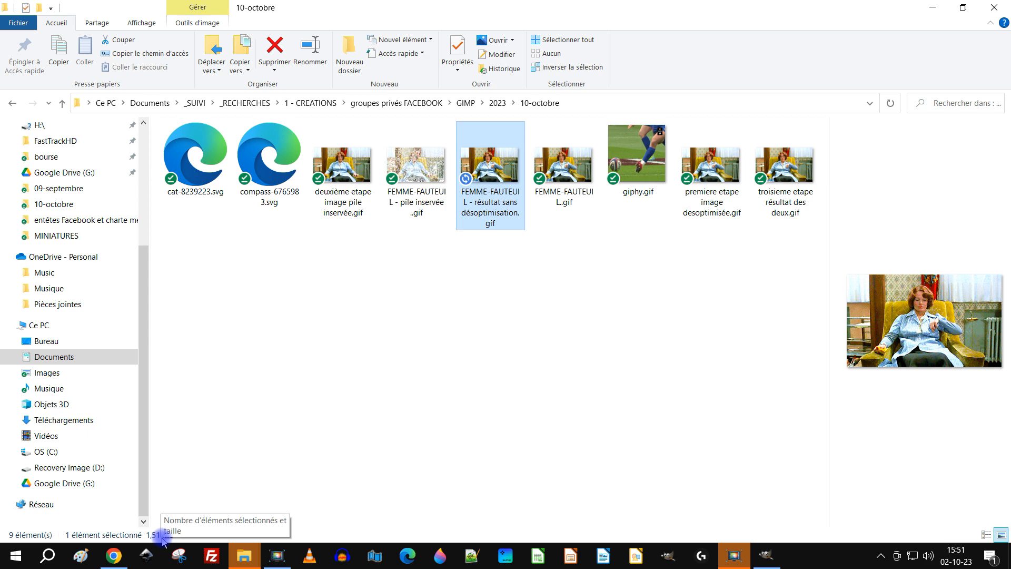
click(802, 168)
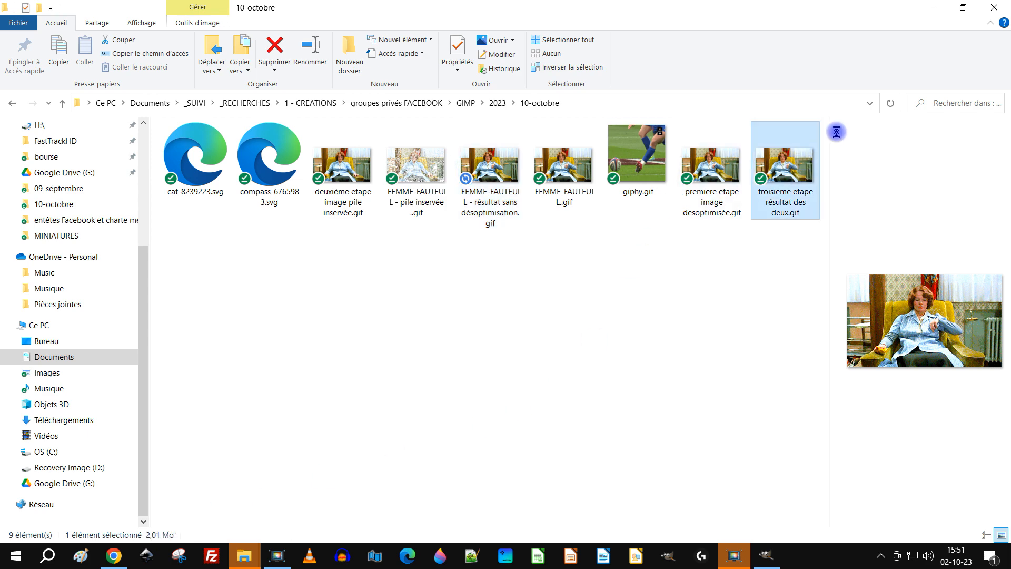